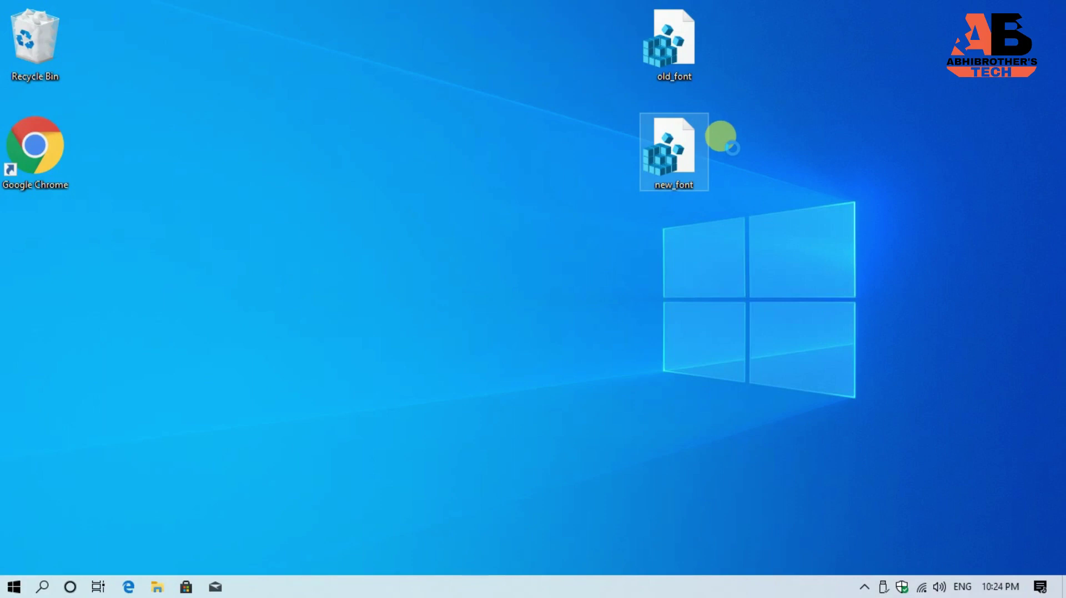
- Open the new_font registry file on the desktop for editing in Notepad
{"action": "right_click", "coordinate": [732, 149]}
{"action": "left_click", "coordinate": [735, 175]}
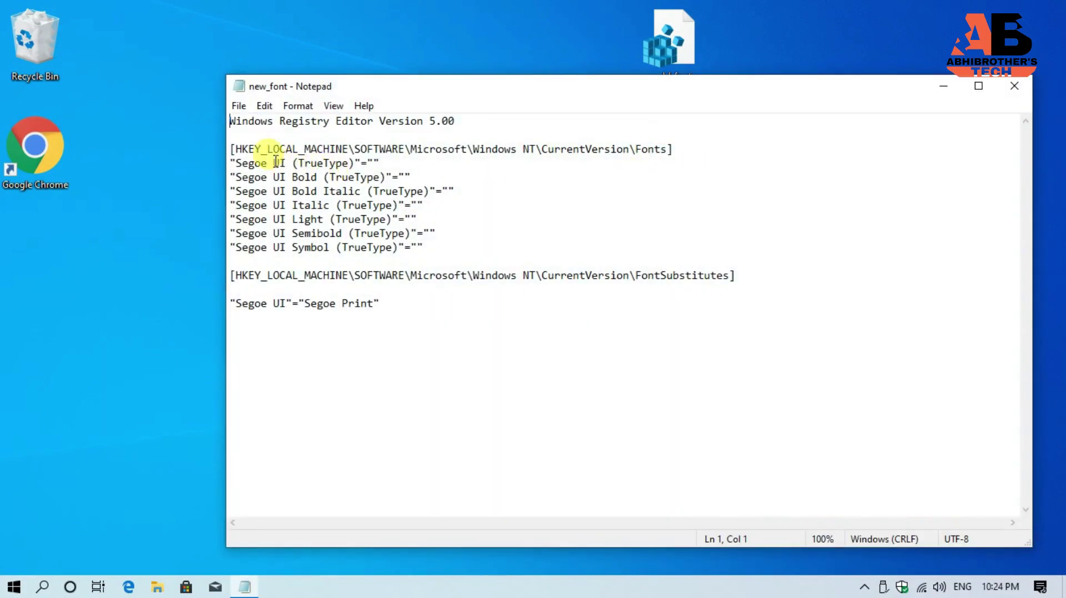
{"action": "key", "text": "super"}
{"action": "type", "text": "not"}
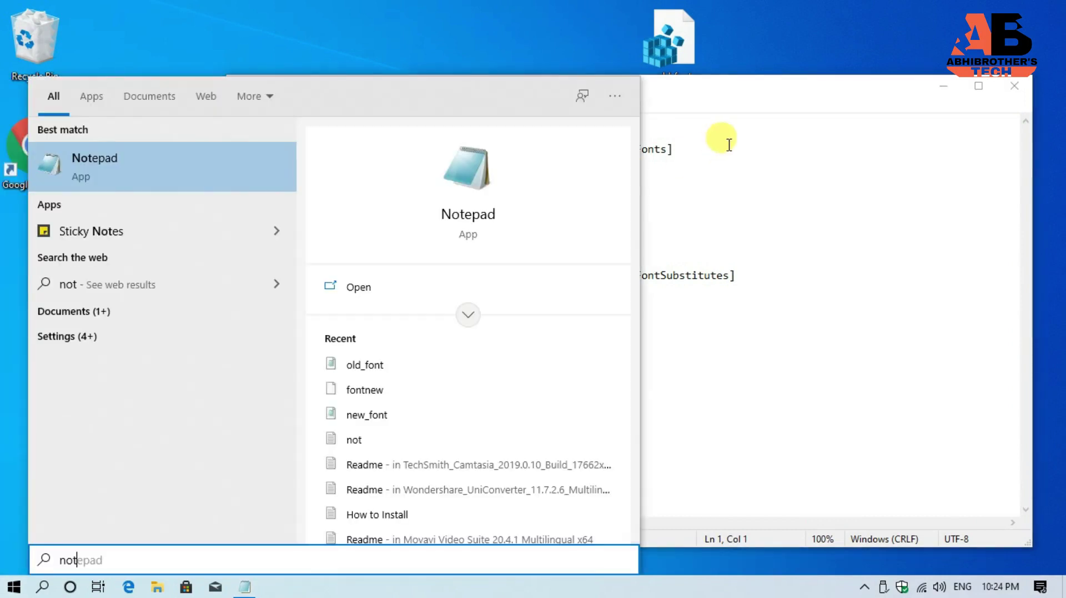
{"action": "left_click", "coordinate": [789, 298]}
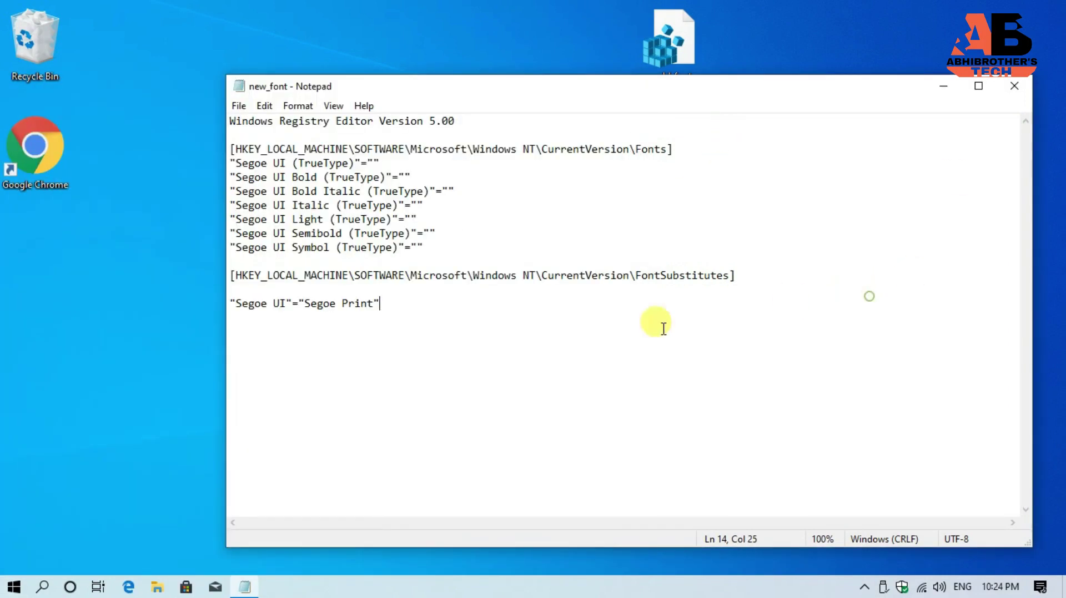
- Copy the entire text of the new_font file and paste it into a new blank Notepad document
{"action": "left_click_drag", "start_coordinate": [459, 323], "coordinate": [219, 122]}
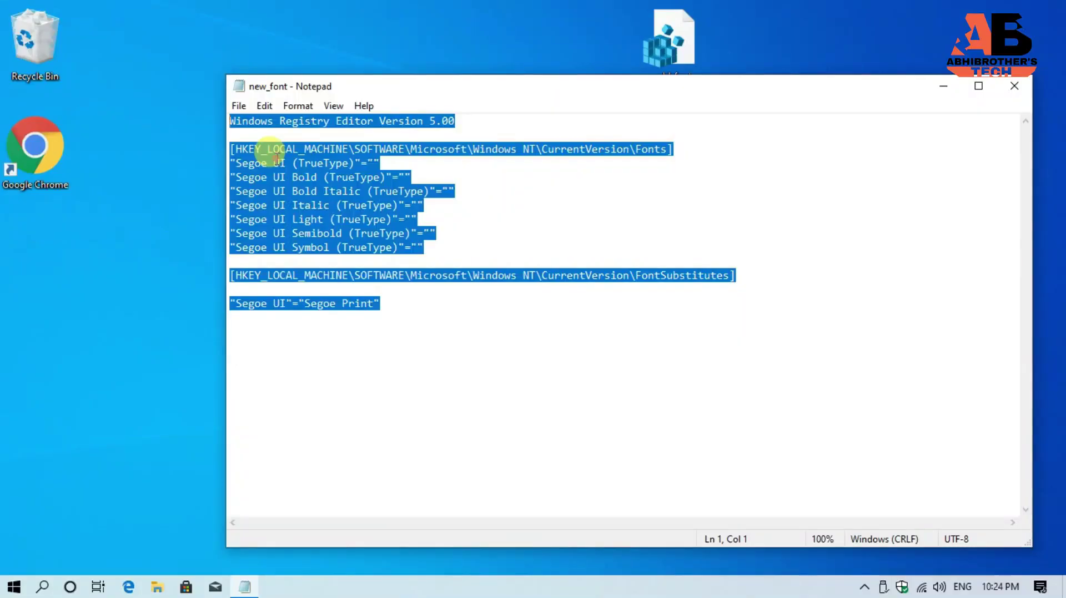
{"action": "right_click", "coordinate": [277, 157]}
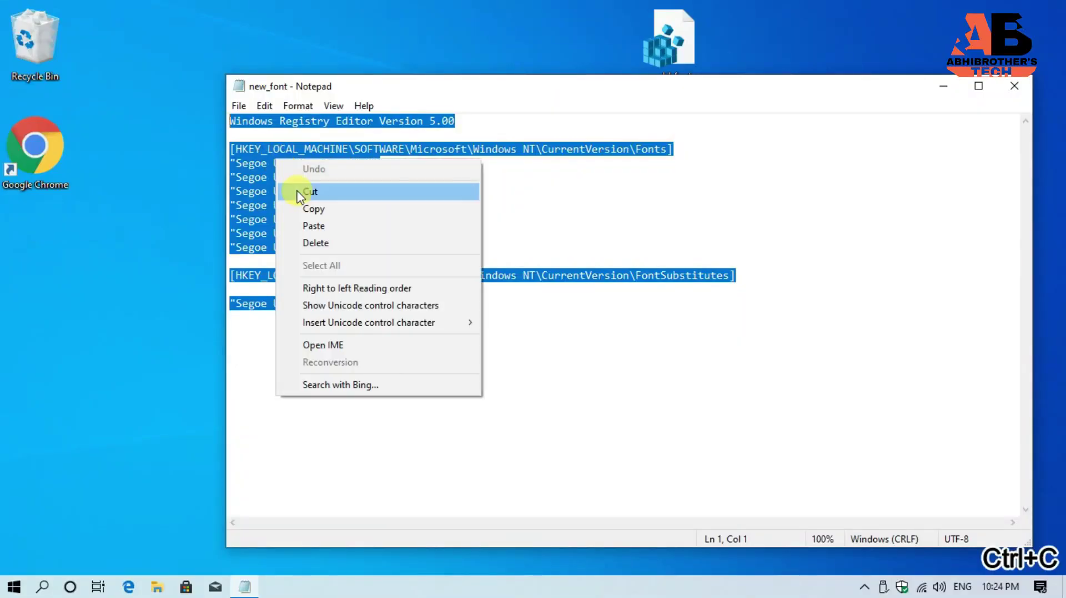
{"action": "left_click", "coordinate": [301, 204]}
{"action": "key", "text": "super"}
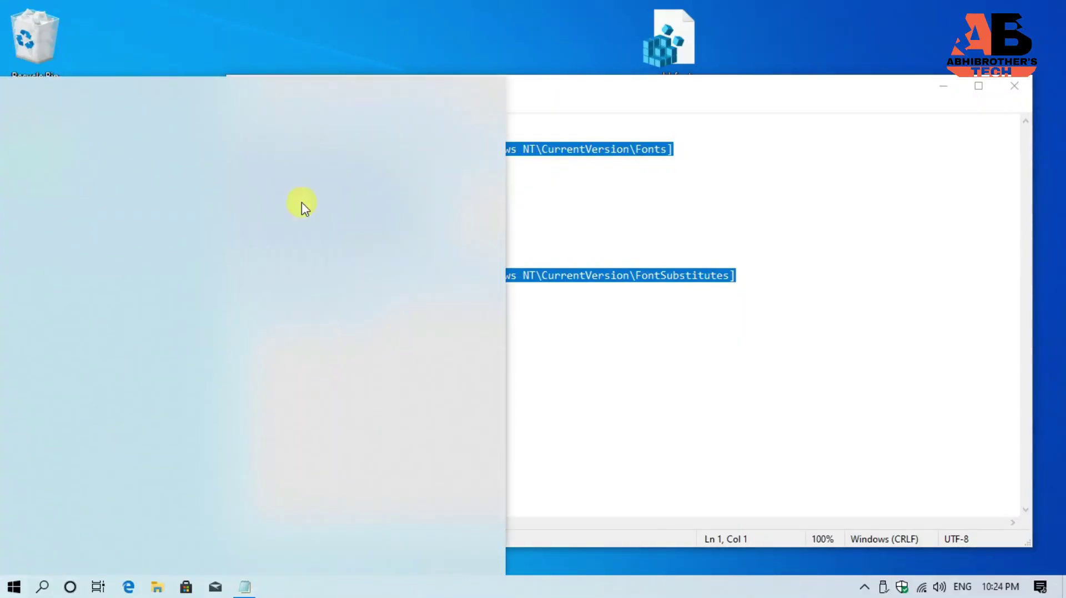
{"action": "type", "text": "not"}
{"action": "key", "text": "Return"}
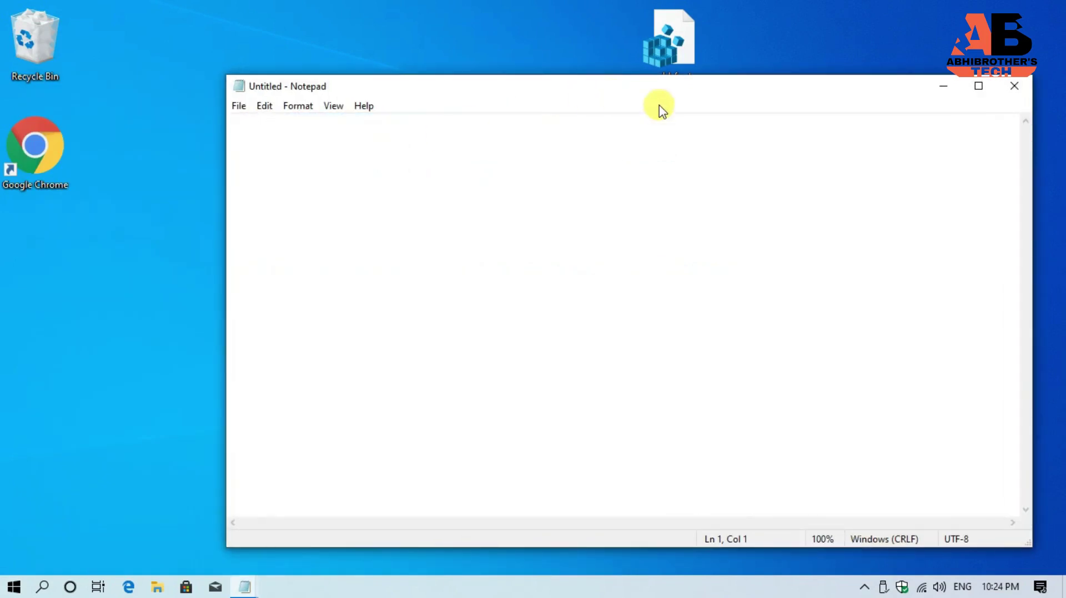
{"action": "key", "text": "ctrl+v"}
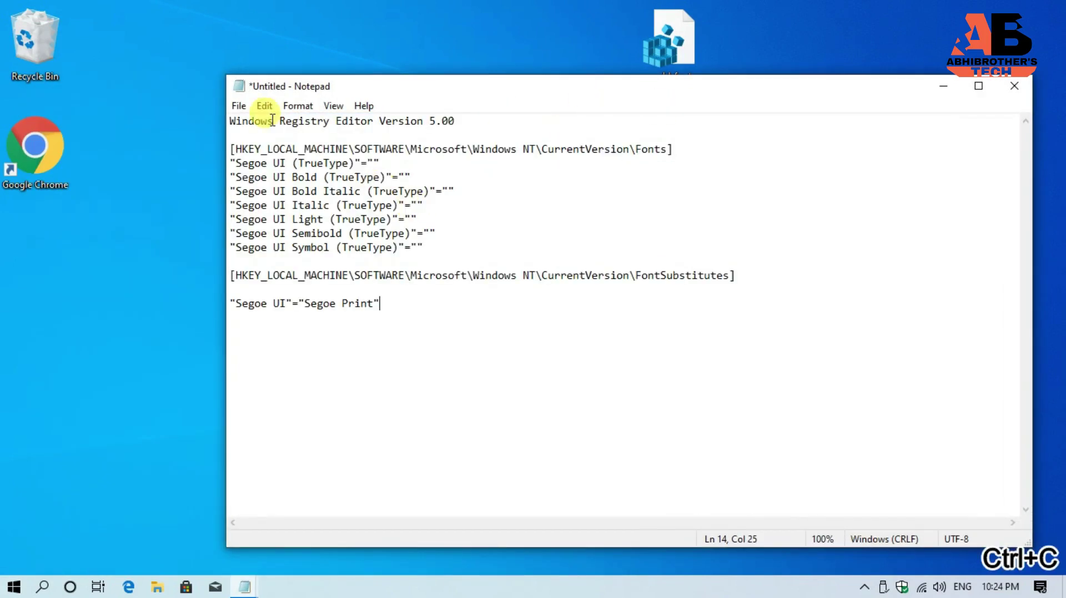
- Save the new document to the Desktop as 123.reg
{"action": "left_click", "coordinate": [239, 105]}
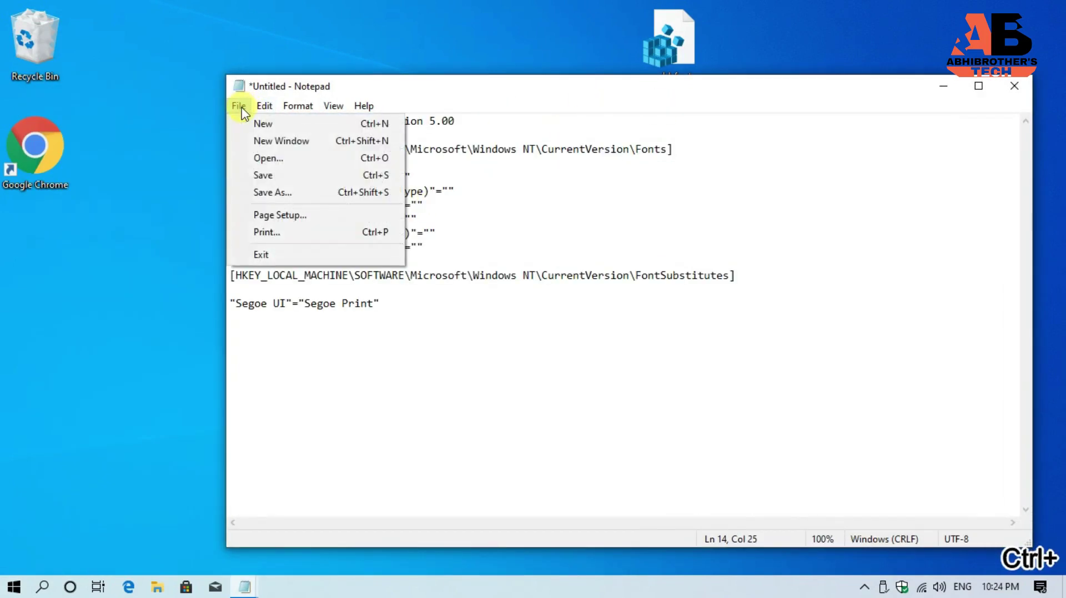
{"action": "left_click", "coordinate": [264, 176]}
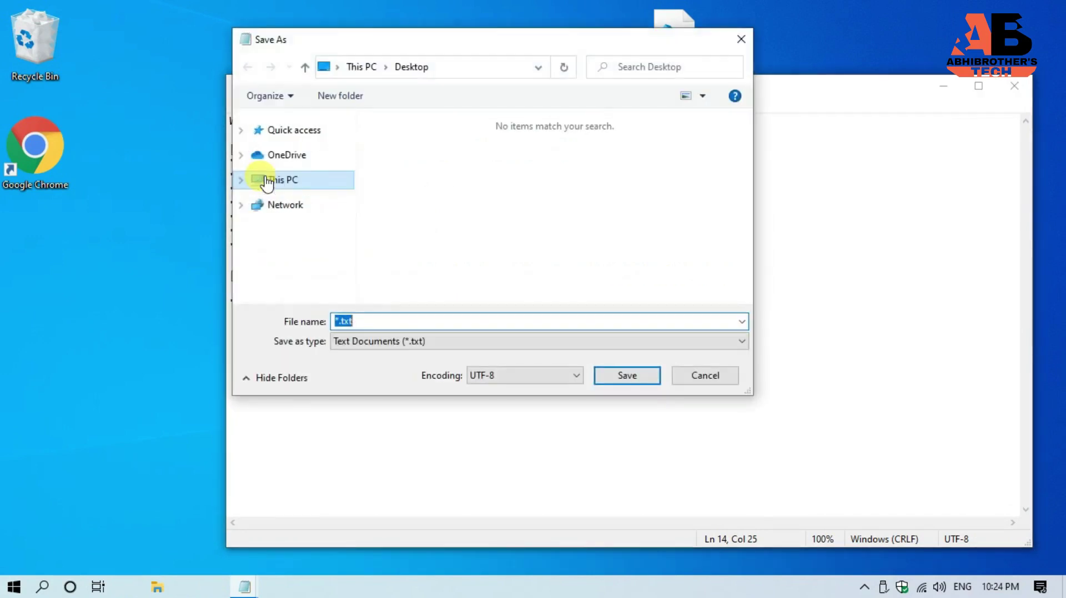
{"action": "left_click", "coordinate": [300, 166]}
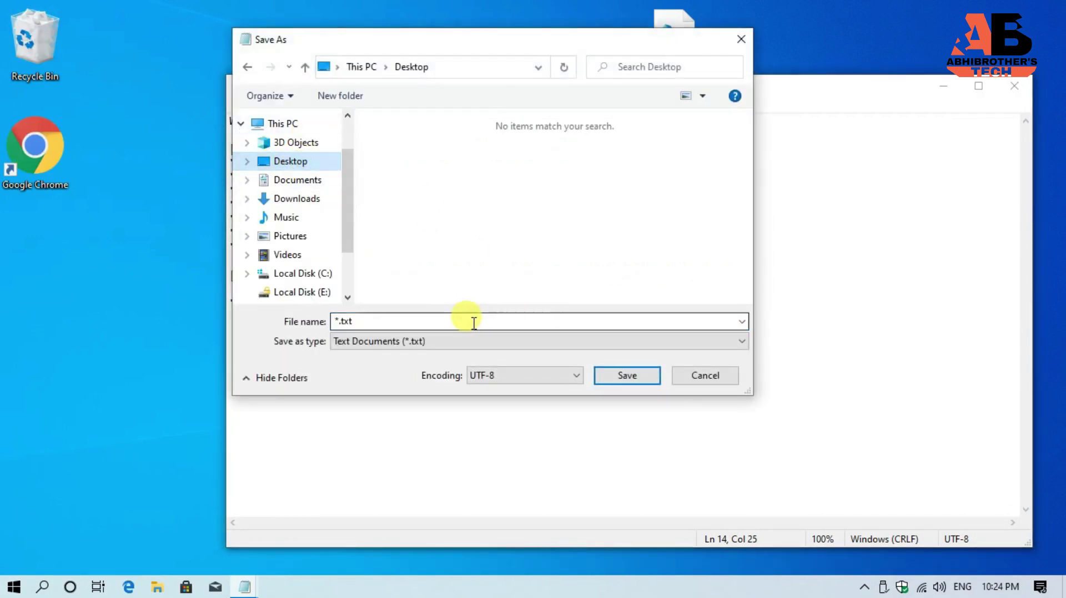
{"action": "type", "text": "123"}
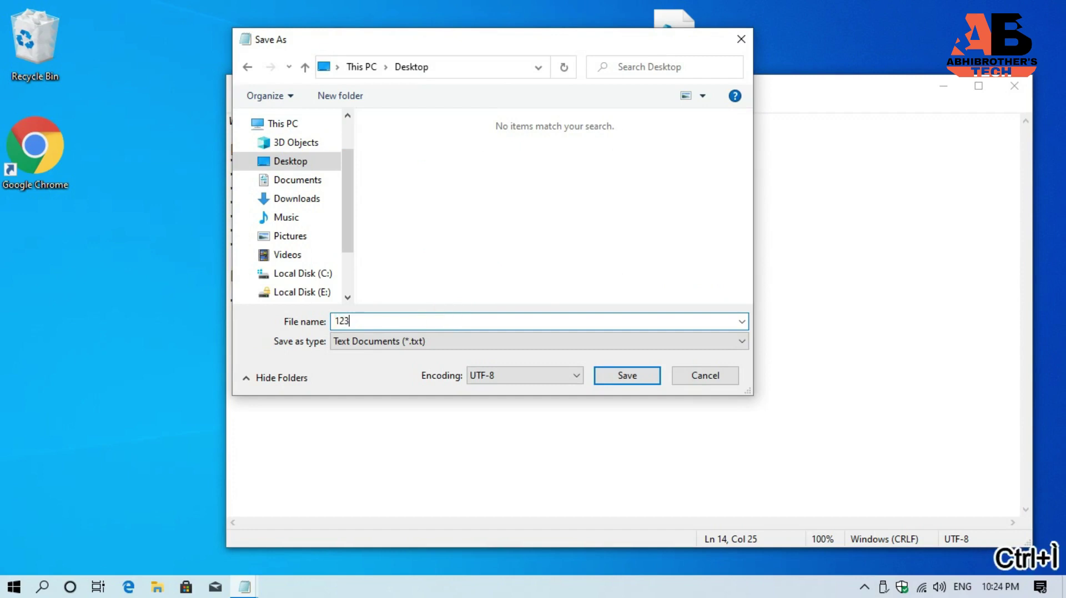
{"action": "type", "text": "."}
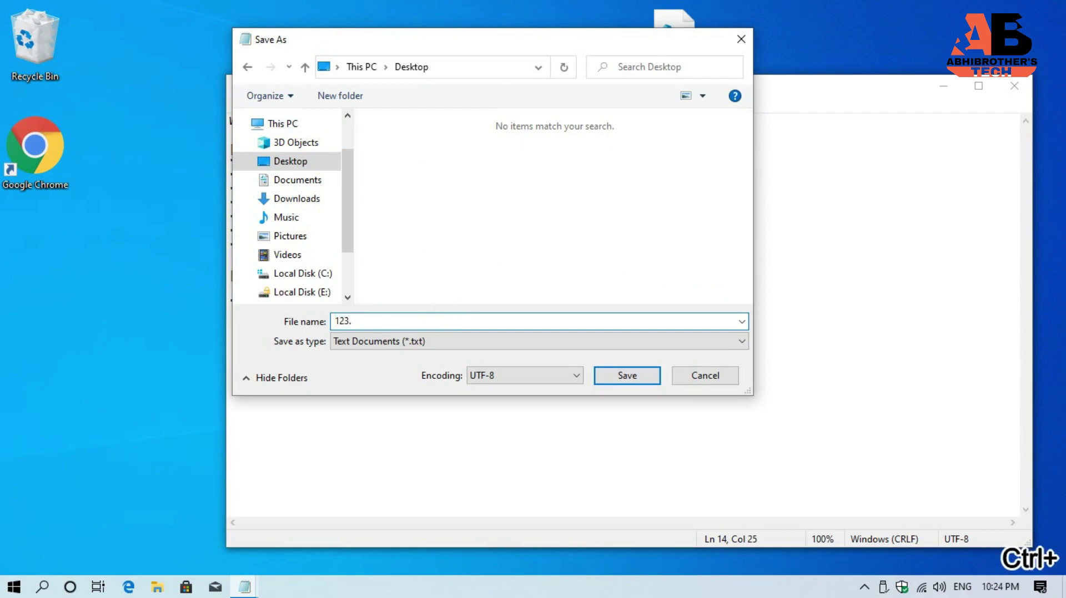
{"action": "type", "text": "reg"}
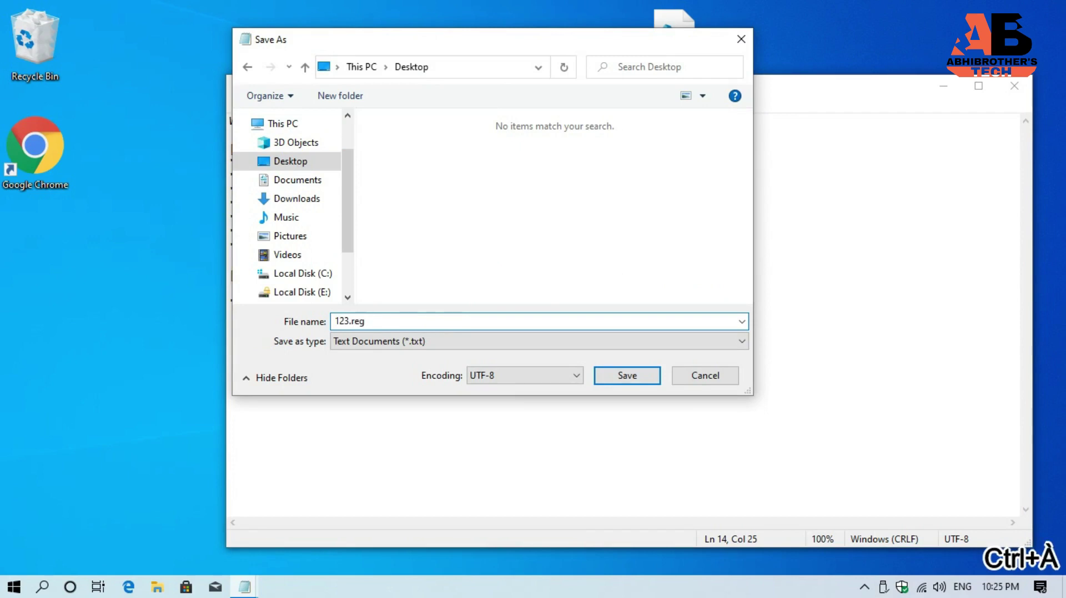
{"action": "left_click", "coordinate": [626, 377]}
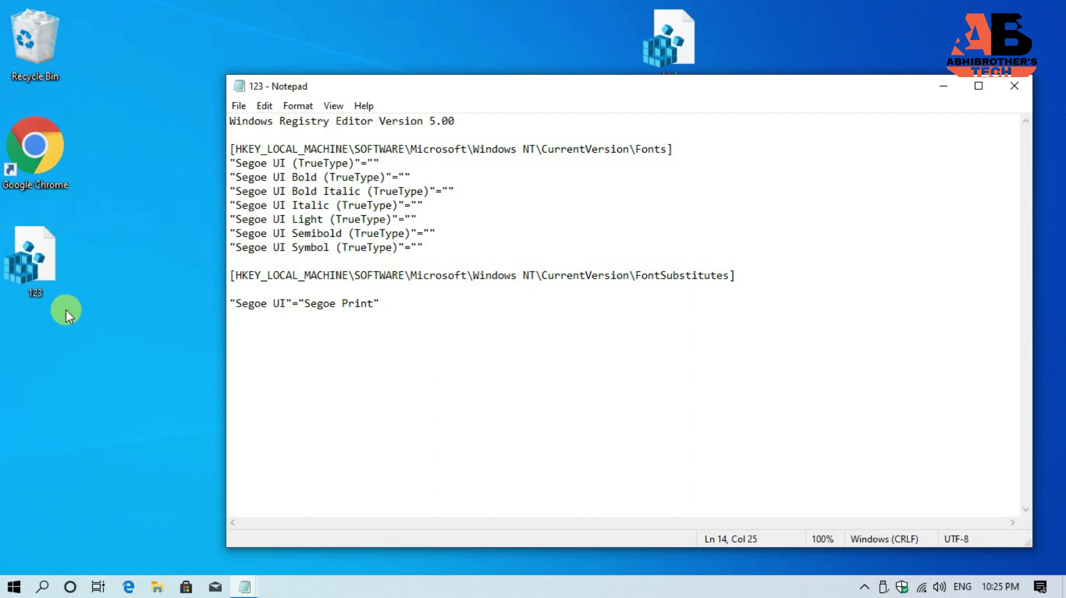
- Merge the 123 file from the desktop into the registry and close both Notepad windows
{"action": "double_click", "coordinate": [45, 272]}
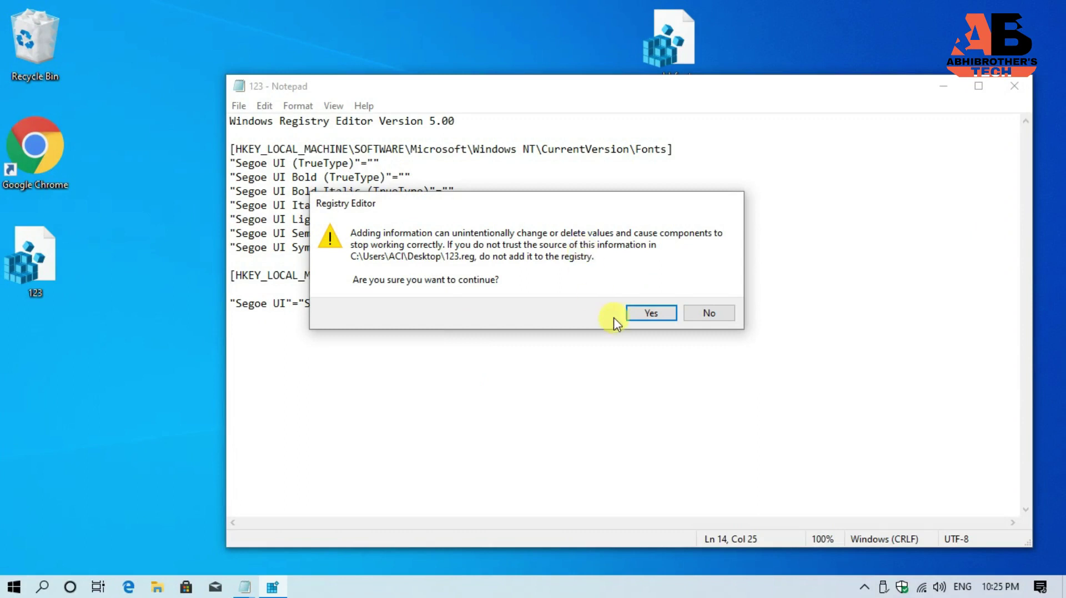
{"action": "left_click", "coordinate": [644, 313]}
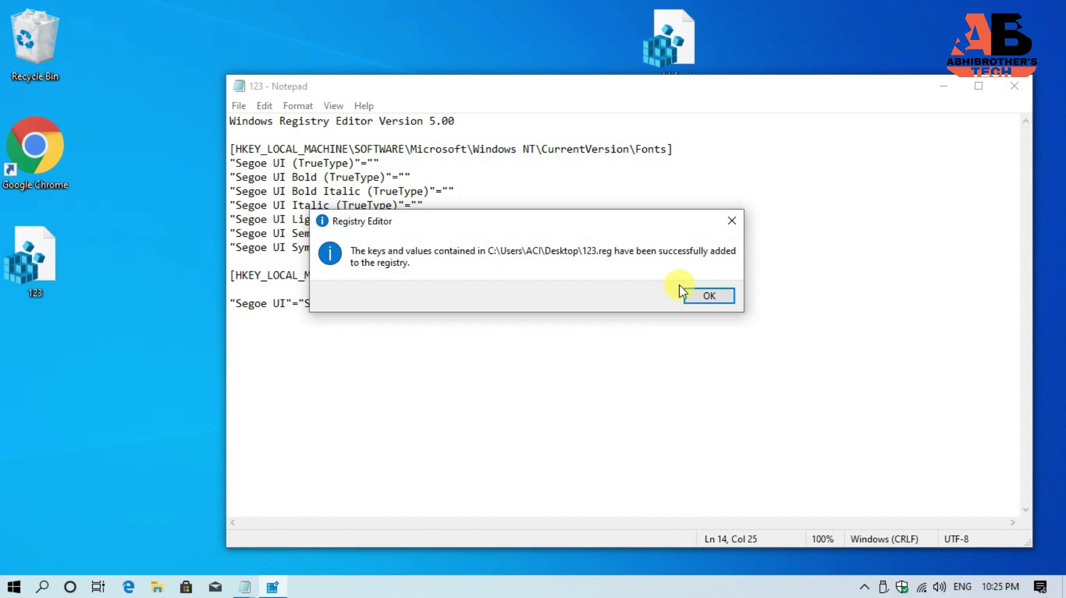
{"action": "left_click", "coordinate": [709, 296]}
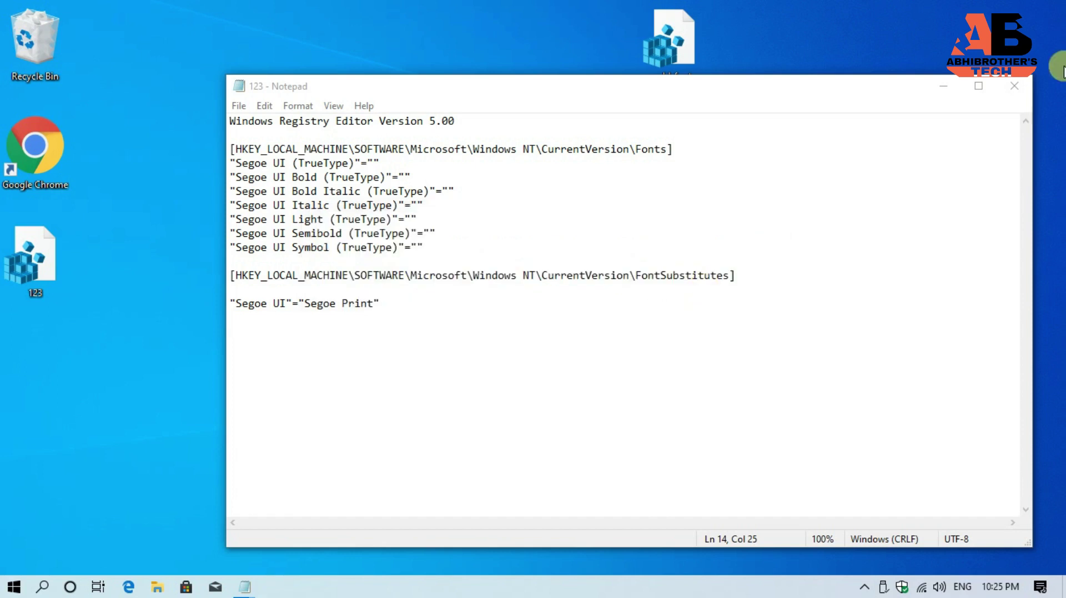
{"action": "left_click", "coordinate": [1014, 89]}
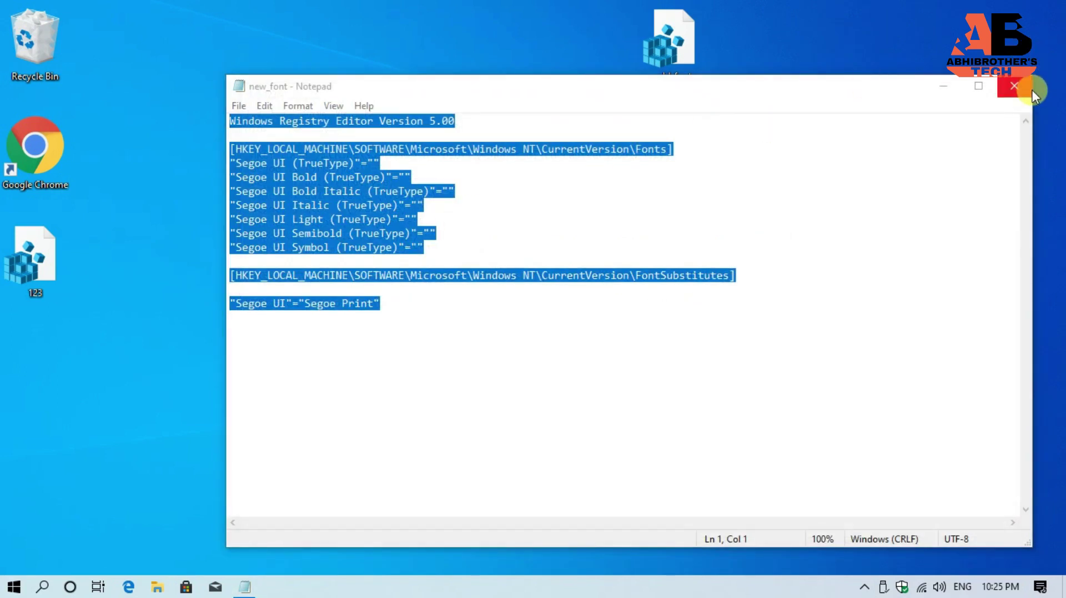
{"action": "left_click", "coordinate": [1028, 89]}
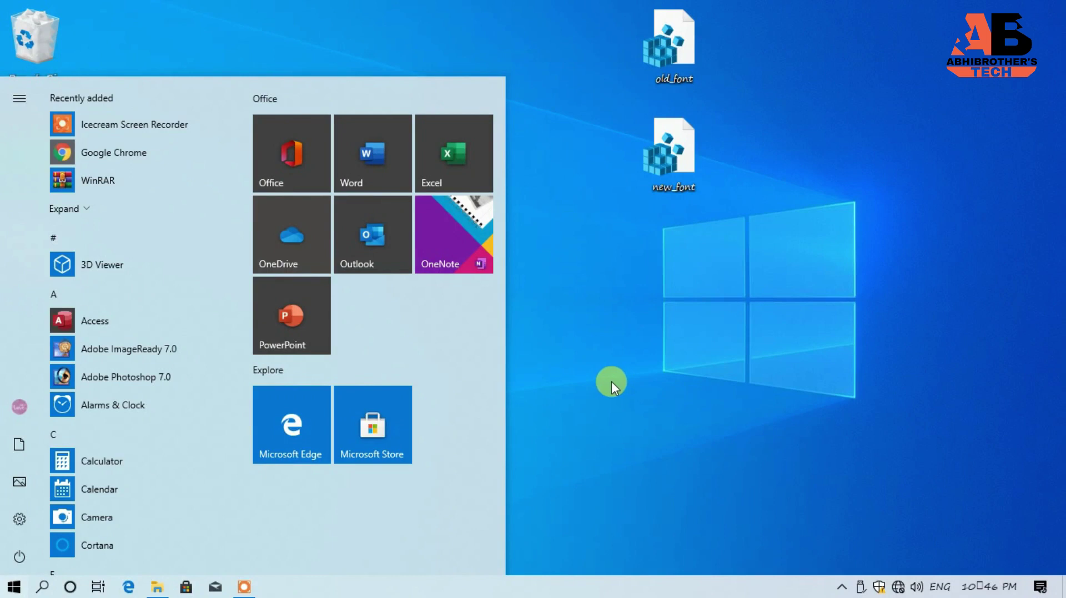
- Examine the system font in File Explorer under This PC and Local Disk (C:), and close the Explorer windows
{"action": "key", "text": "super+e"}
{"action": "key", "text": "super+e"}
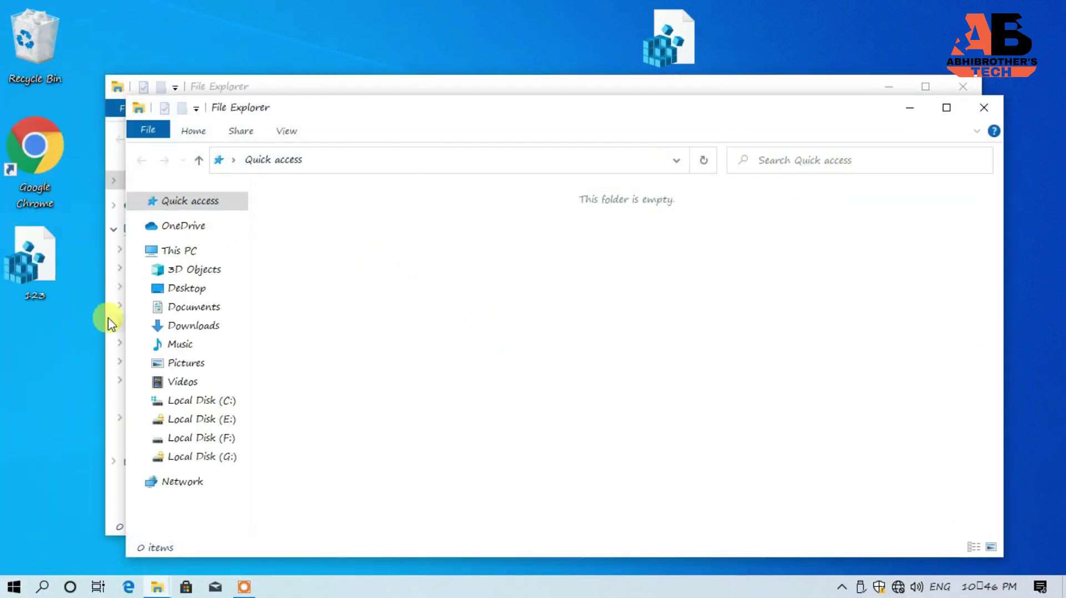
{"action": "left_click", "coordinate": [186, 251]}
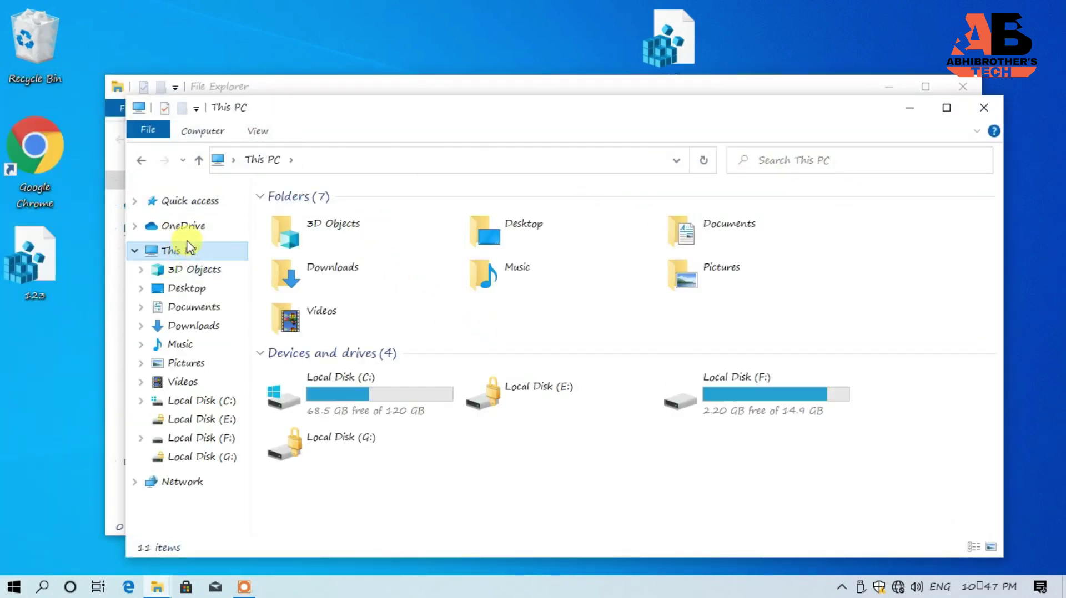
{"action": "left_click", "coordinate": [187, 288]}
{"action": "left_click", "coordinate": [195, 401]}
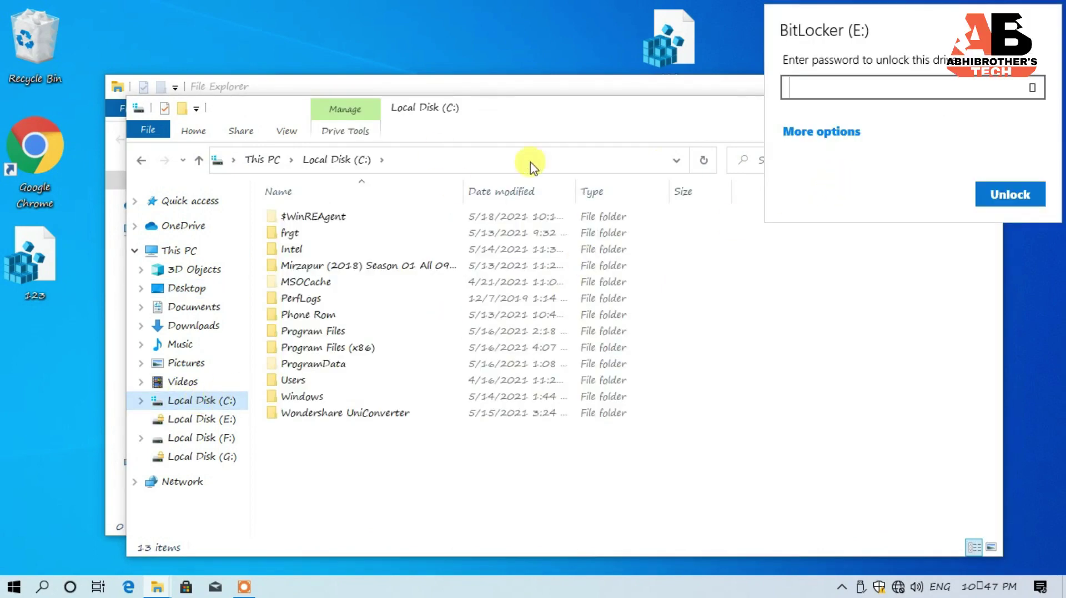
{"action": "left_click", "coordinate": [411, 128]}
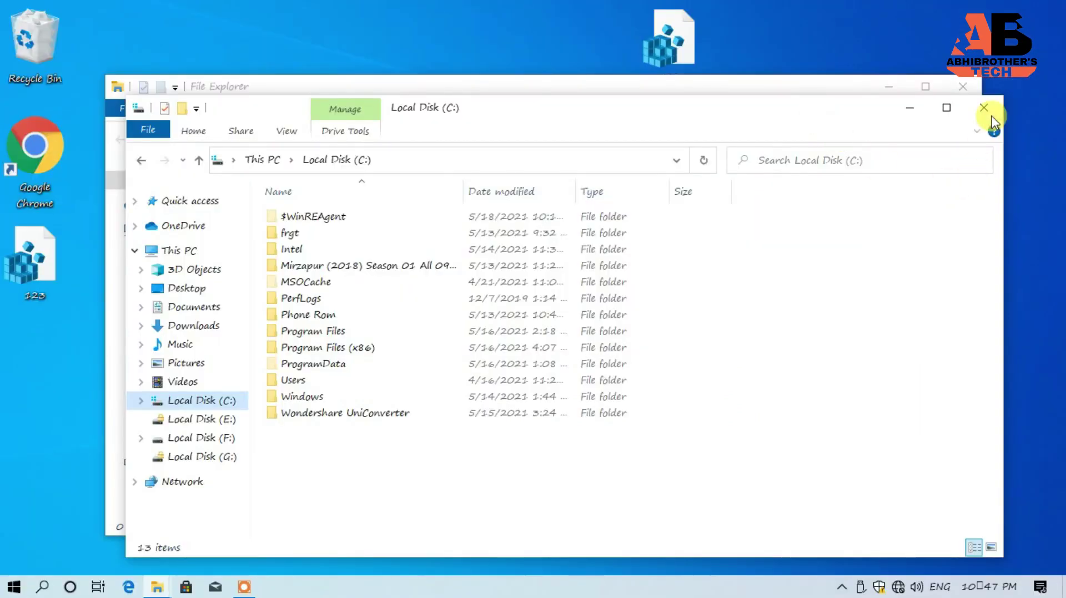
{"action": "left_click", "coordinate": [984, 110]}
{"action": "left_click", "coordinate": [963, 87]}
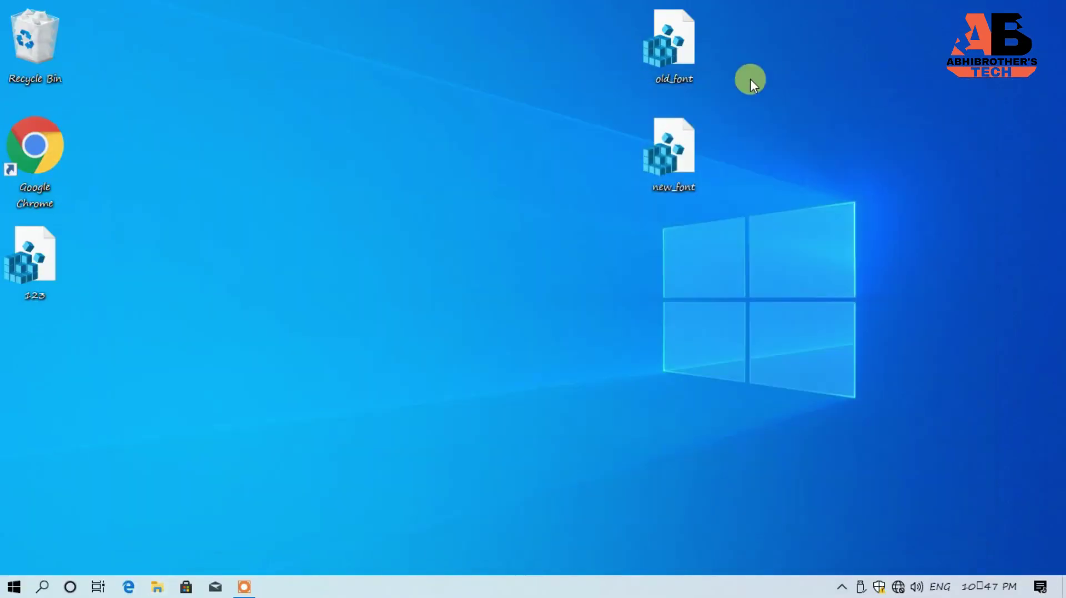
- Open the Fonts folder in Control Panel
{"action": "key", "text": "super"}
{"action": "type", "text": "control"}
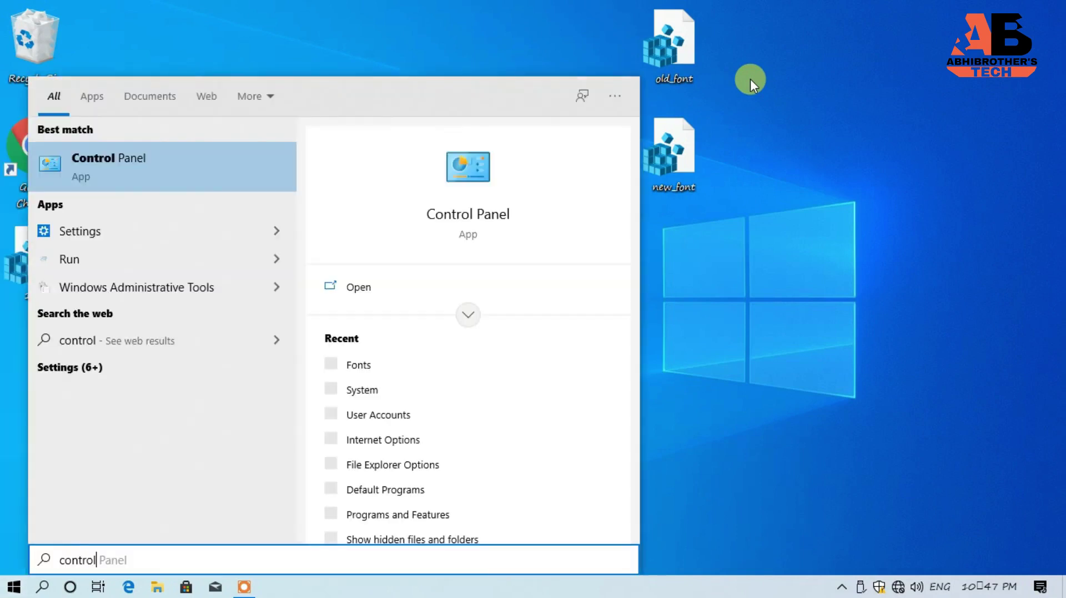
{"action": "key", "text": "Return"}
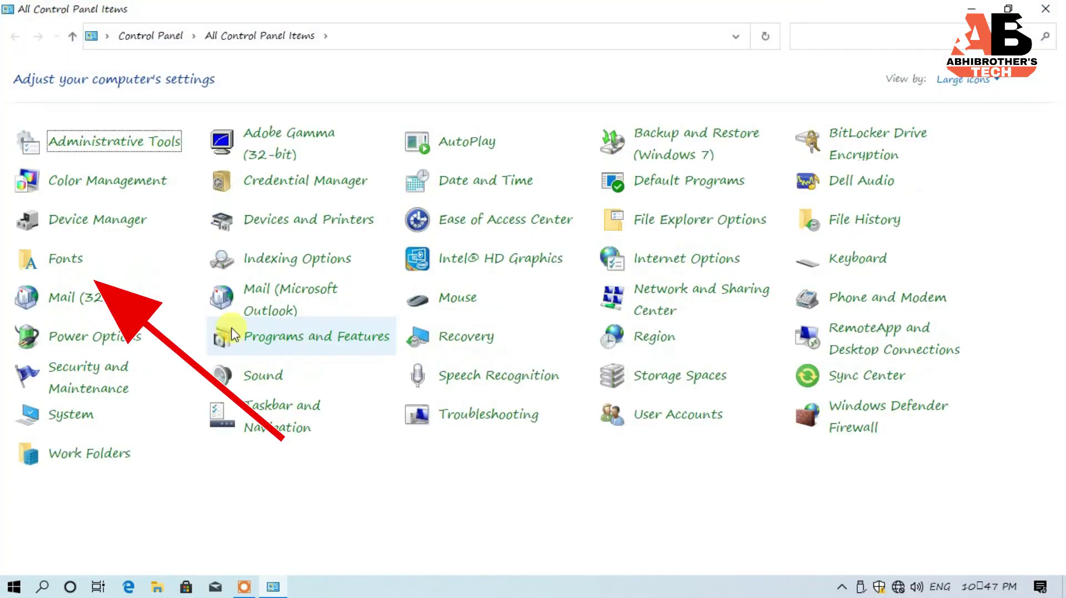
{"action": "left_click", "coordinate": [61, 260]}
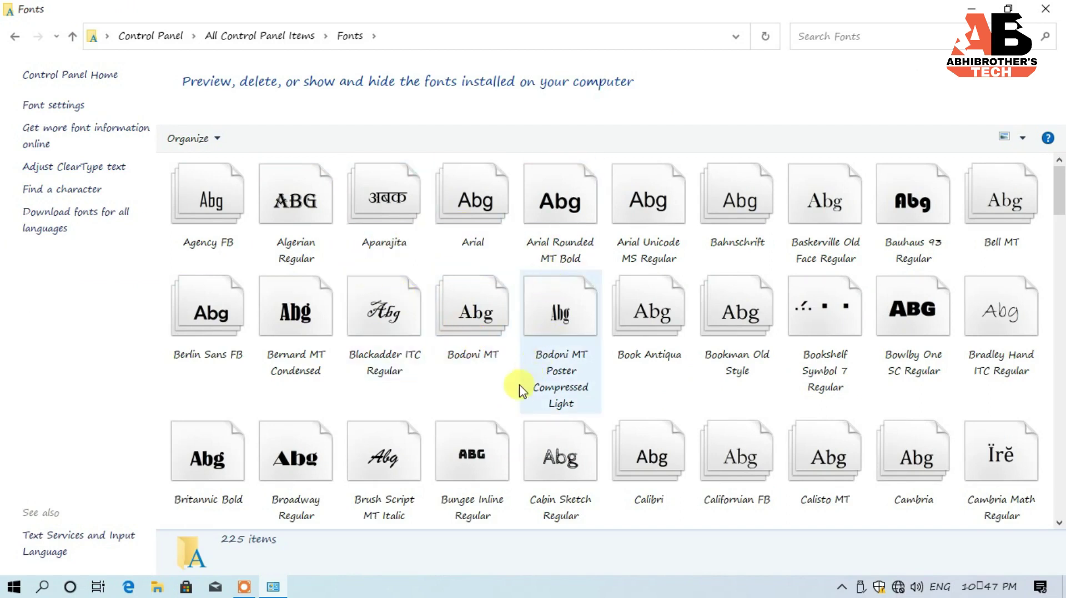
- Find Segoe Print among the installed fonts and select it
{"action": "scroll", "coordinate": [340, 447], "scroll_direction": "down", "scroll_amount": 8}
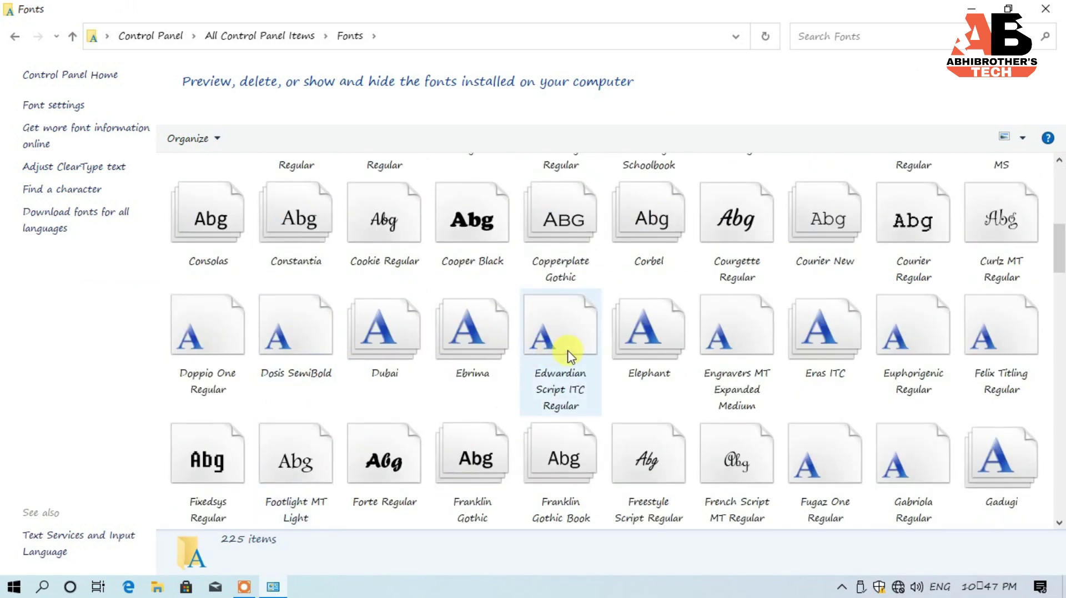
{"action": "left_click", "coordinate": [455, 356]}
{"action": "key", "text": "s"}
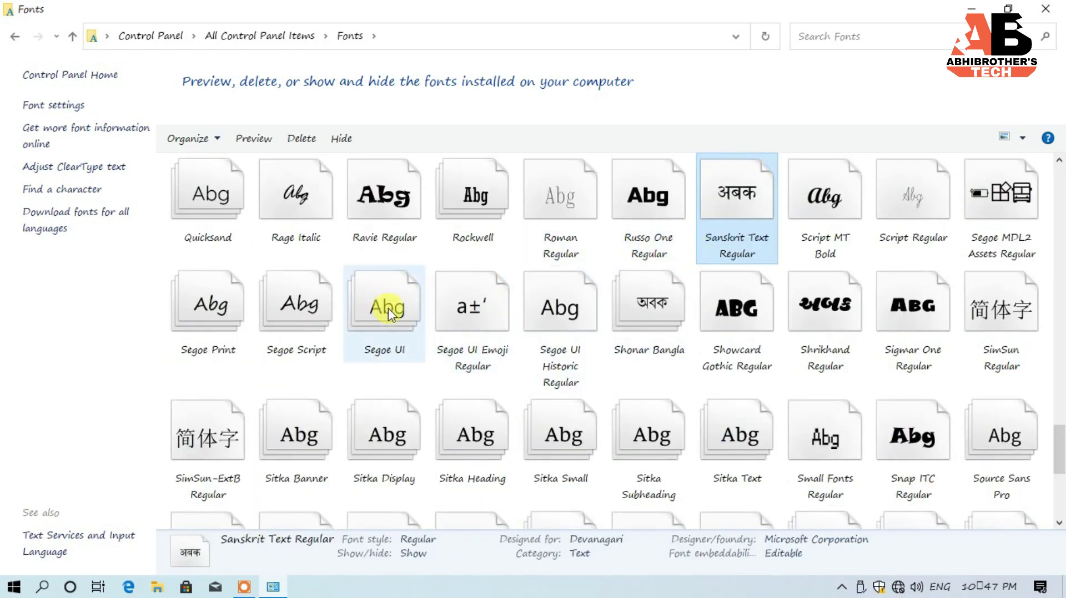
{"action": "left_click", "coordinate": [240, 308]}
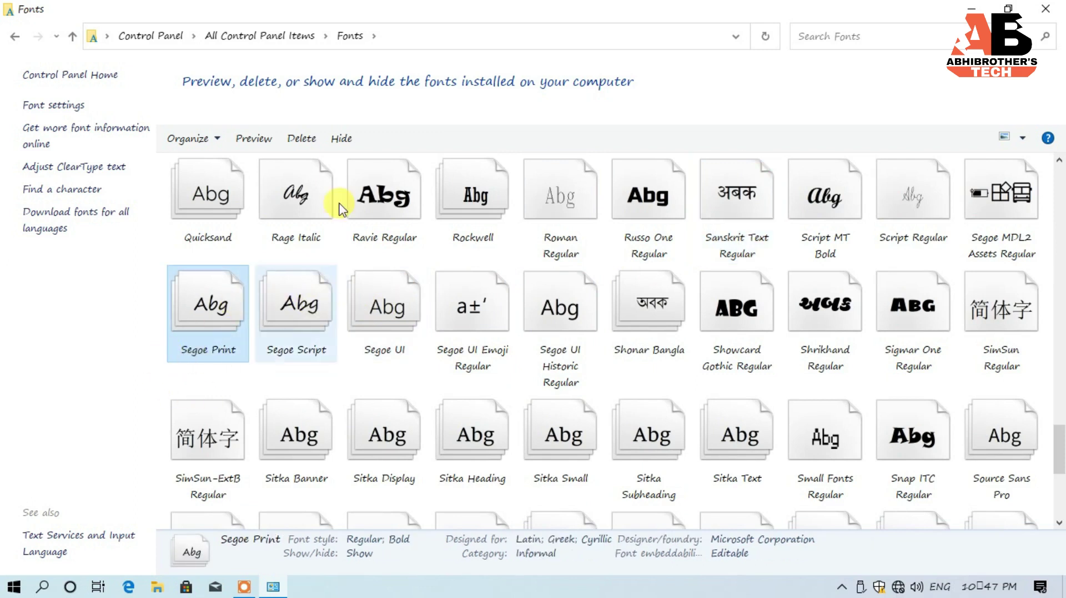
- Restore the Fonts window to a smaller size and open the desktop's 123 registry file for editing in Notepad
{"action": "double_click", "coordinate": [476, 9]}
{"action": "left_click_drag", "start_coordinate": [611, 34], "coordinate": [644, 18]}
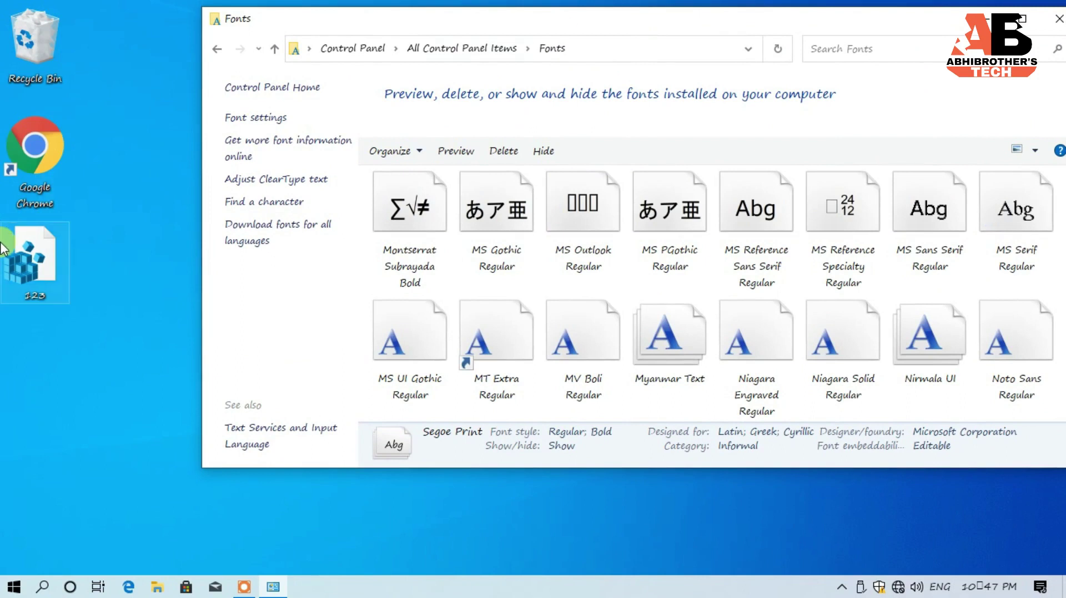
{"action": "left_click_drag", "start_coordinate": [16, 266], "coordinate": [6, 261]}
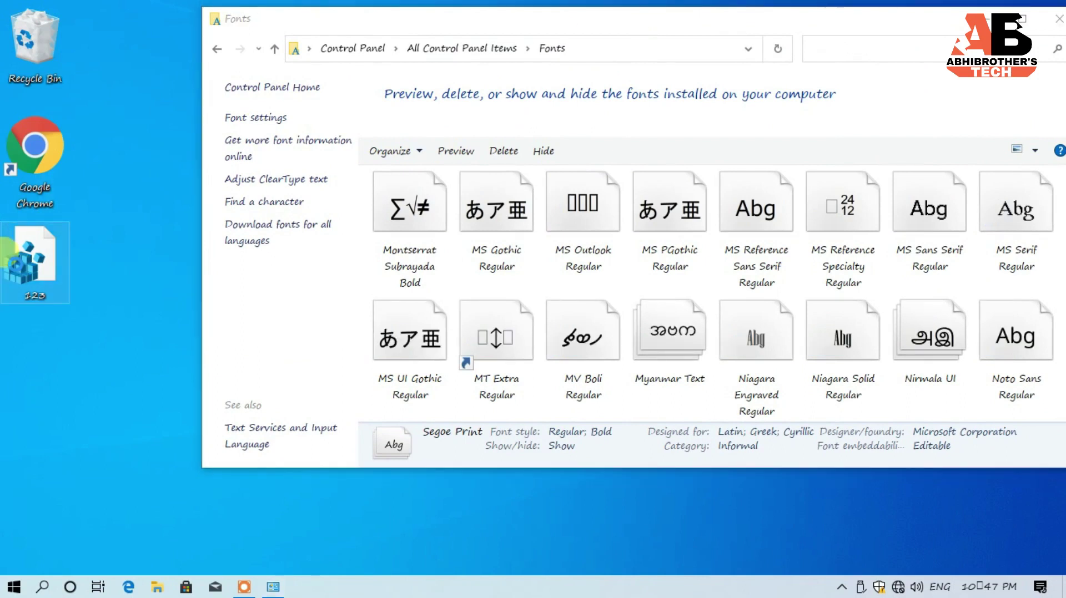
{"action": "right_click", "coordinate": [15, 264]}
{"action": "left_click", "coordinate": [121, 187]}
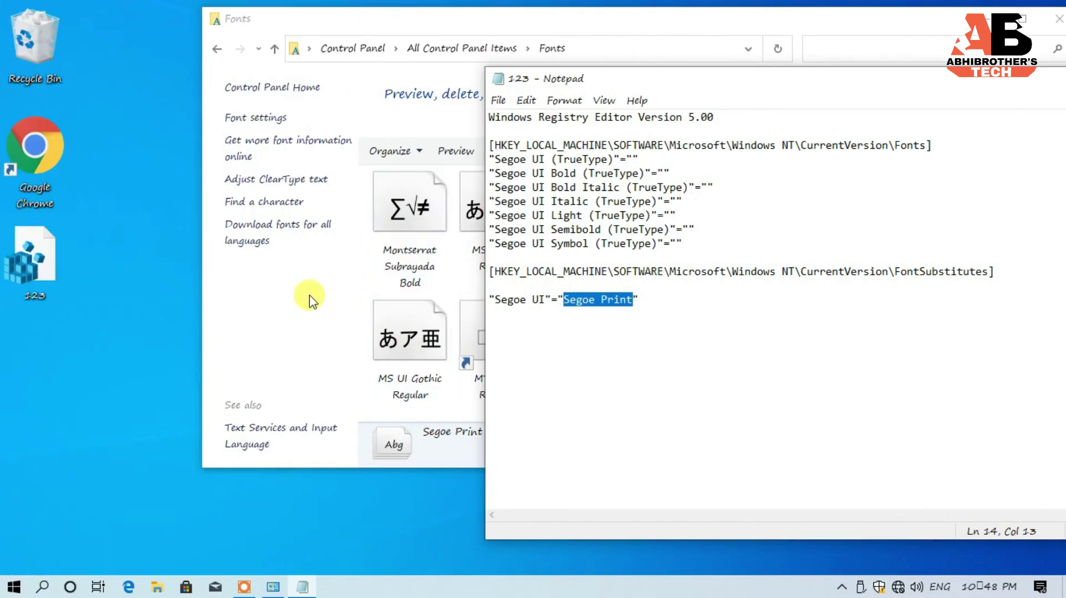
- Browse the installed fonts in the Fonts folder and select the substitute name Segoe Print in the 123 file
{"action": "left_click", "coordinate": [309, 299]}
{"action": "scroll", "coordinate": [649, 327], "scroll_direction": "down", "scroll_amount": 1}
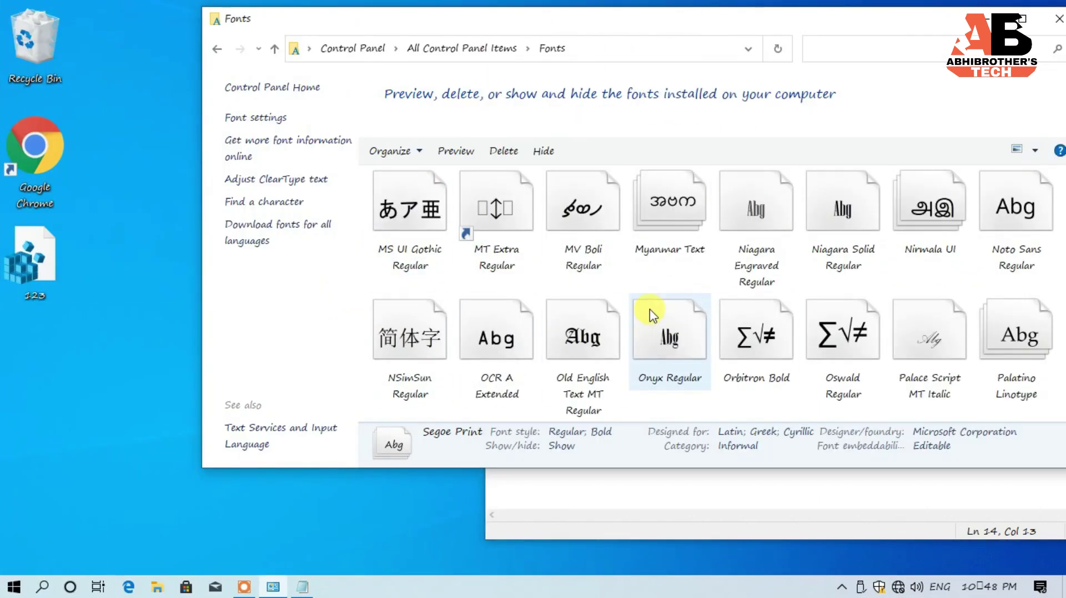
{"action": "left_click", "coordinate": [673, 497]}
{"action": "left_click_drag", "start_coordinate": [634, 299], "coordinate": [565, 304]}
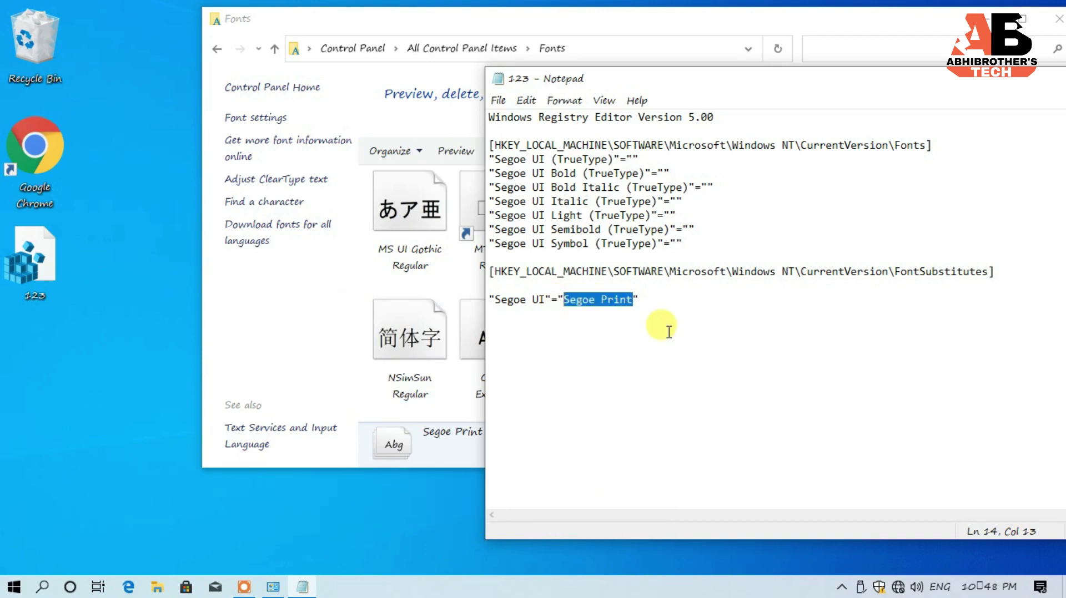
{"action": "left_click", "coordinate": [497, 100]}
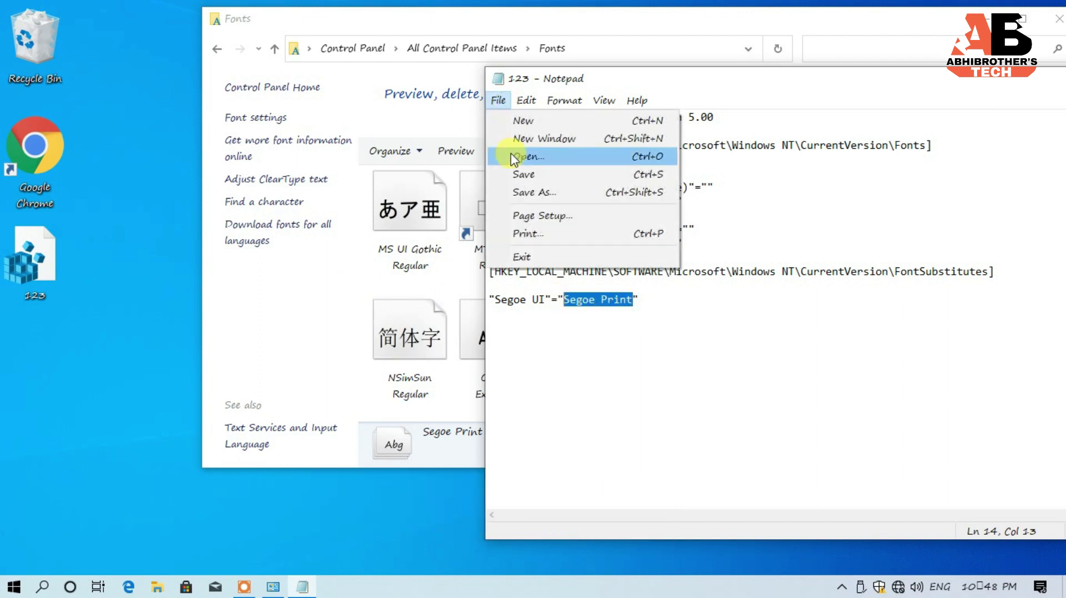
{"action": "left_click", "coordinate": [515, 192]}
{"action": "type", "text": "reg"}
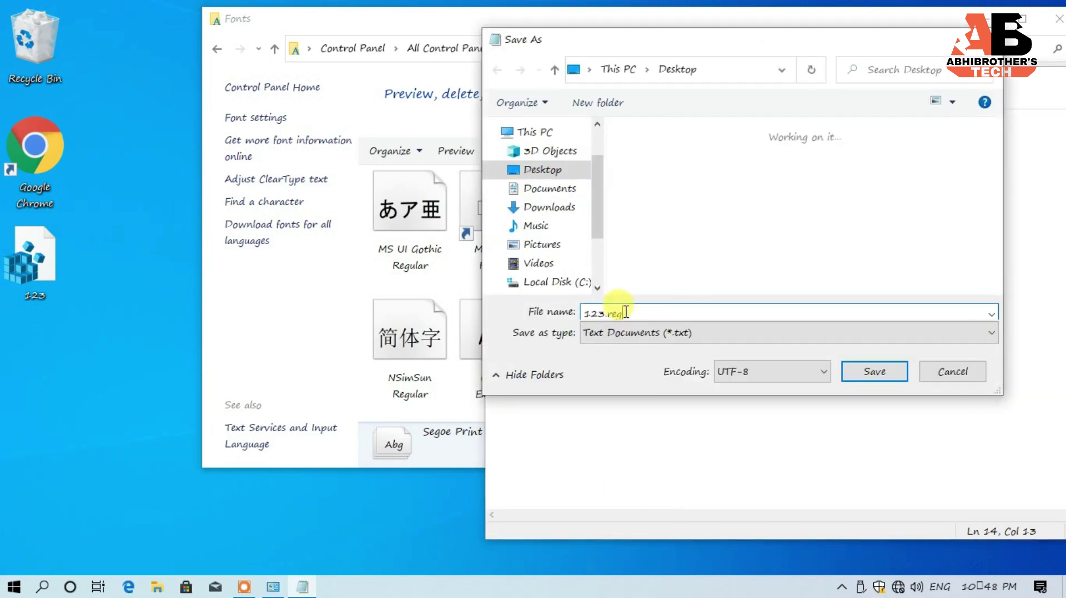
{"action": "left_click", "coordinate": [930, 380]}
- Close the 123 file in Notepad and the Fonts window to return to the desktop
{"action": "left_click_drag", "start_coordinate": [777, 83], "coordinate": [454, 86]}
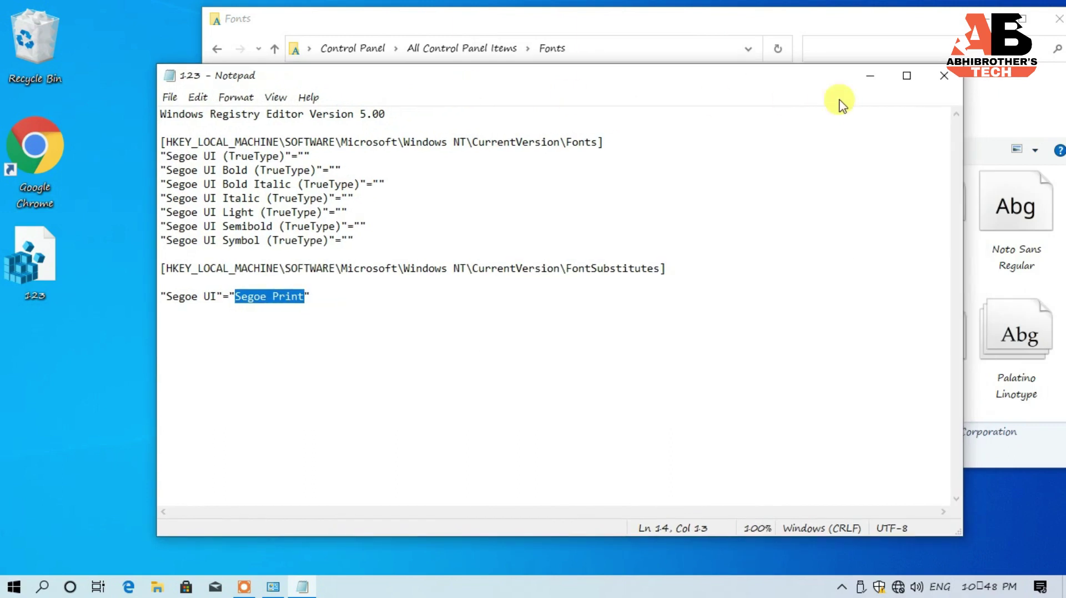
{"action": "left_click", "coordinate": [943, 76]}
{"action": "left_click_drag", "start_coordinate": [934, 26], "coordinate": [727, 89]}
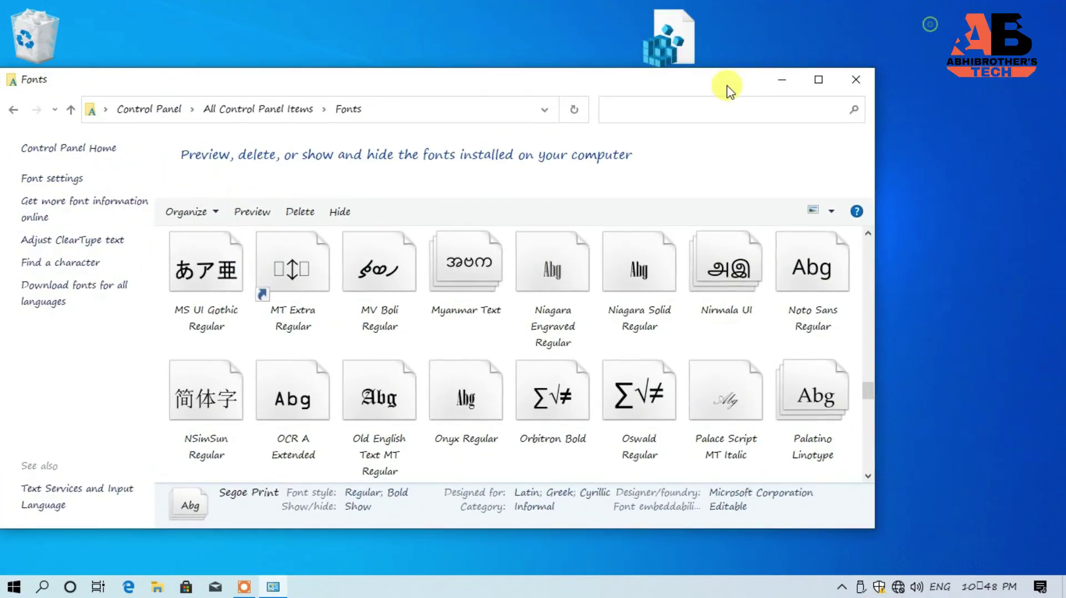
{"action": "left_click", "coordinate": [845, 85]}
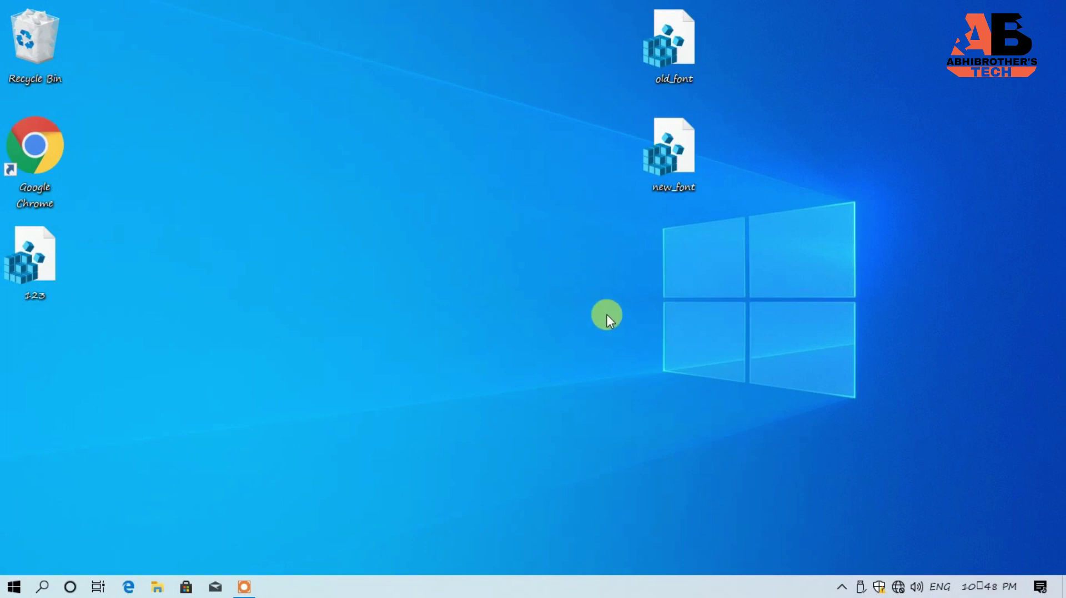
- Place the old_font registry file below new_font on the desktop and open it for editing in Notepad
{"action": "left_click_drag", "start_coordinate": [684, 59], "coordinate": [688, 275]}
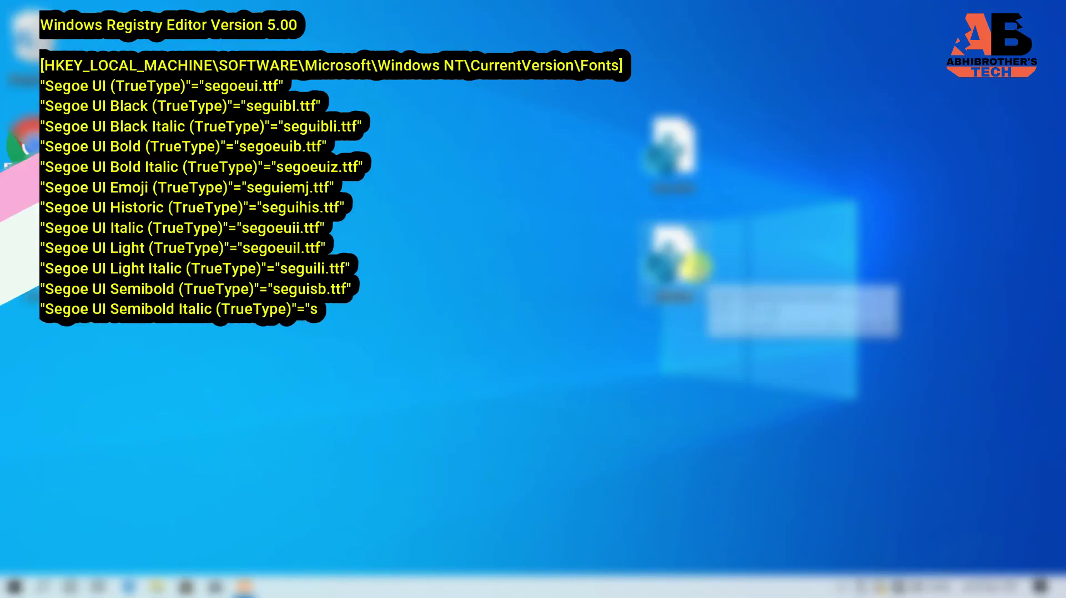
{"action": "right_click", "coordinate": [644, 244]}
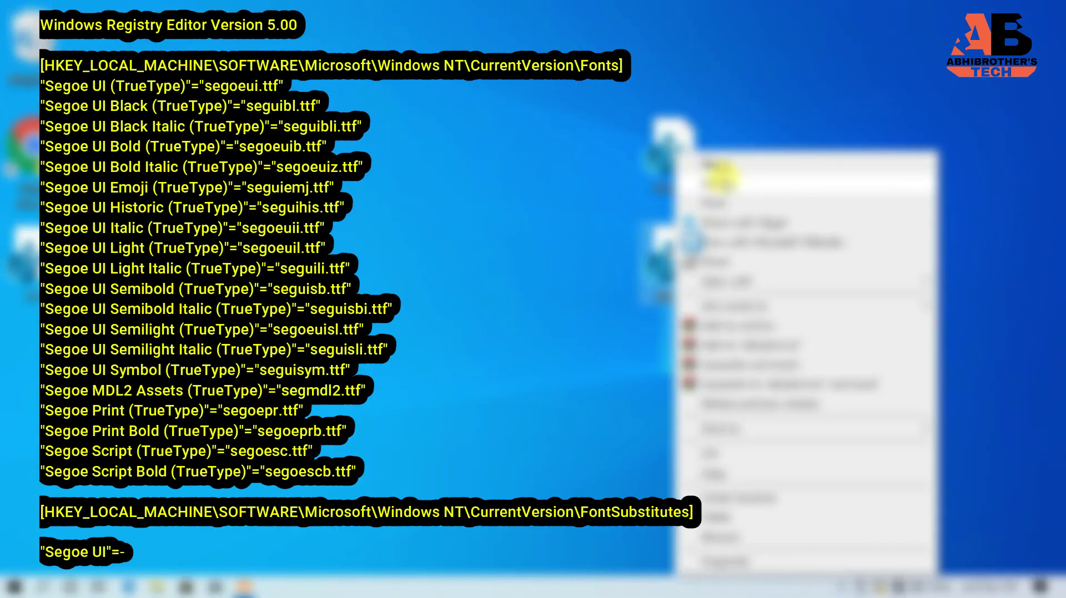
{"action": "left_click", "coordinate": [722, 183]}
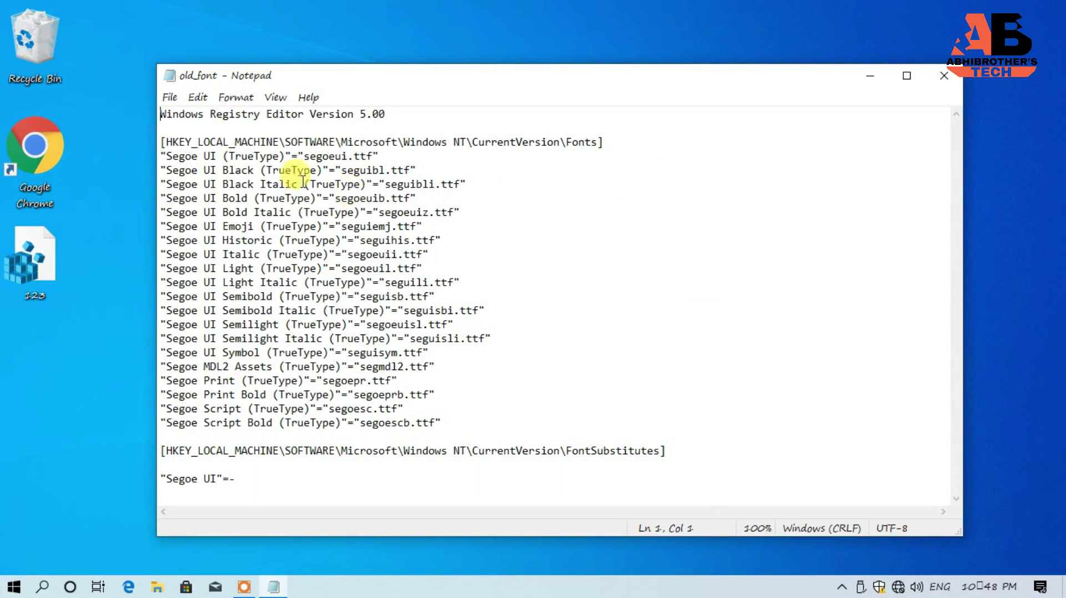
- Review the complete old_font registry text, from the Windows Registry Editor header to the "Segoe UI"=- entry
{"action": "left_click_drag", "start_coordinate": [160, 113], "coordinate": [391, 111]}
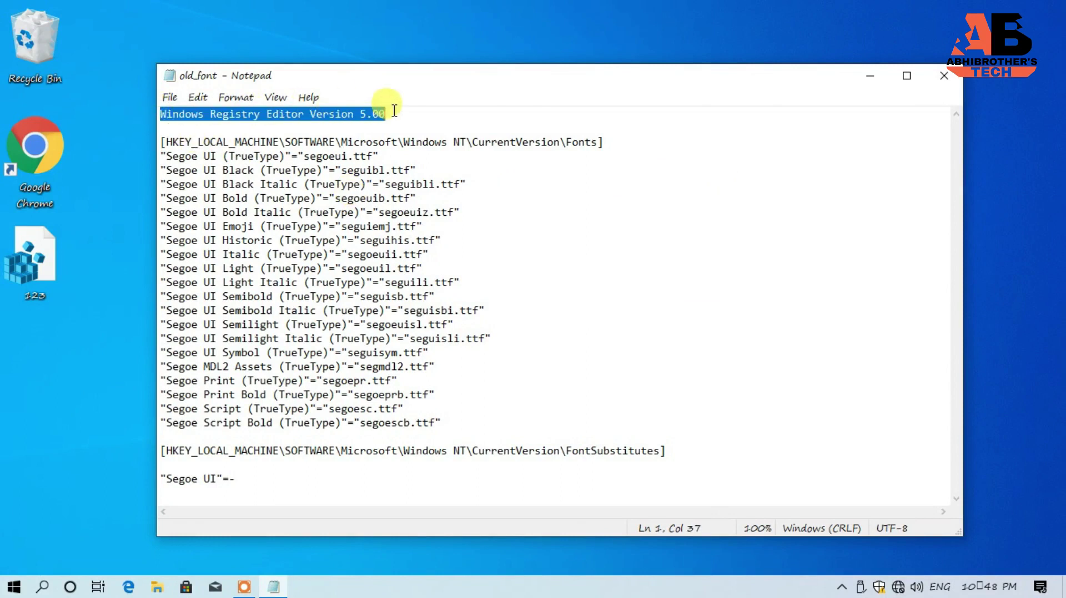
{"action": "left_click_drag", "start_coordinate": [244, 480], "coordinate": [151, 12]}
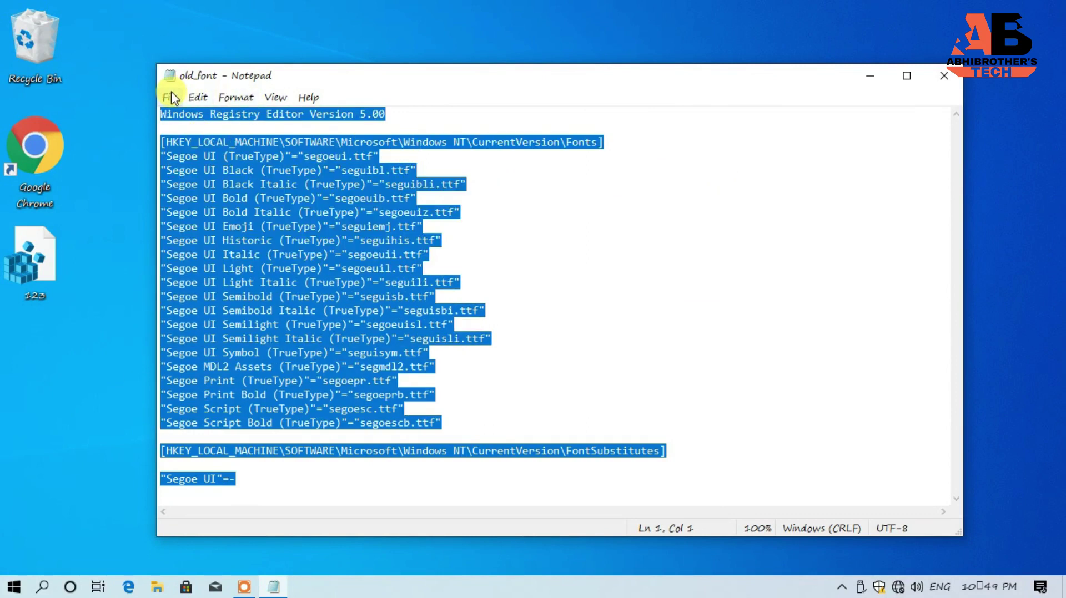
{"action": "left_click", "coordinate": [788, 348]}
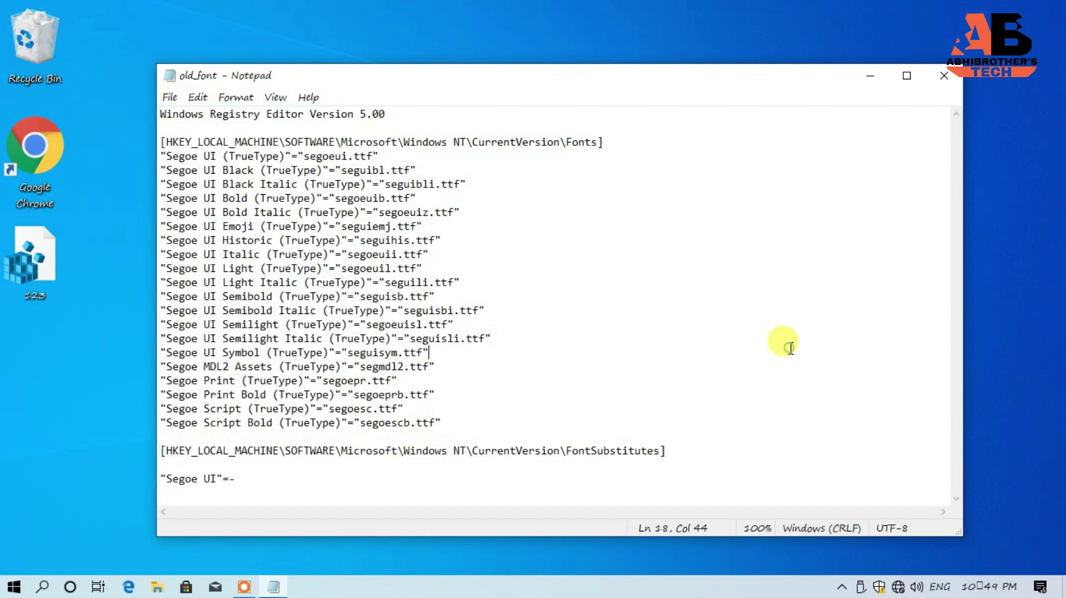
- Save a copy of the old_font script to the Desktop as 1234.reg and close Notepad
{"action": "left_click", "coordinate": [169, 97]}
{"action": "left_click", "coordinate": [200, 189]}
{"action": "left_click", "coordinate": [250, 168]}
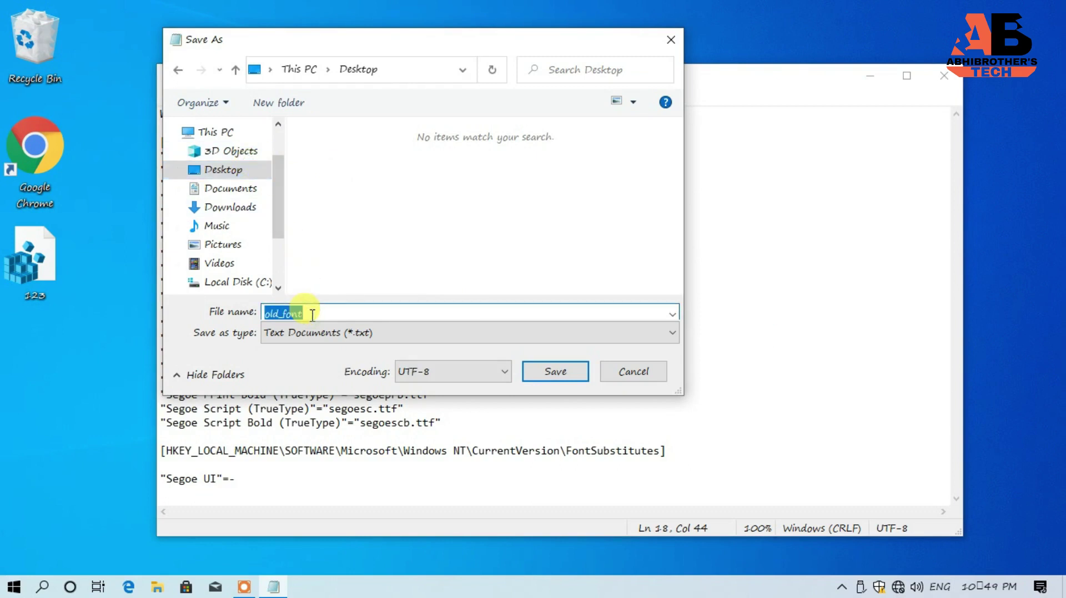
{"action": "type", "text": "1234.reg"}
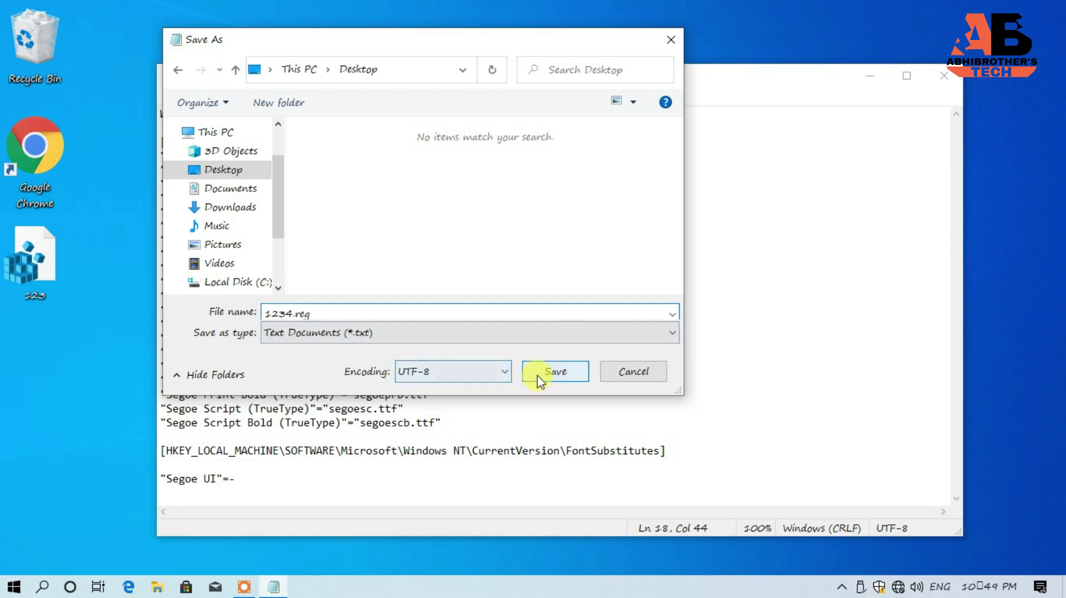
{"action": "left_click", "coordinate": [539, 379]}
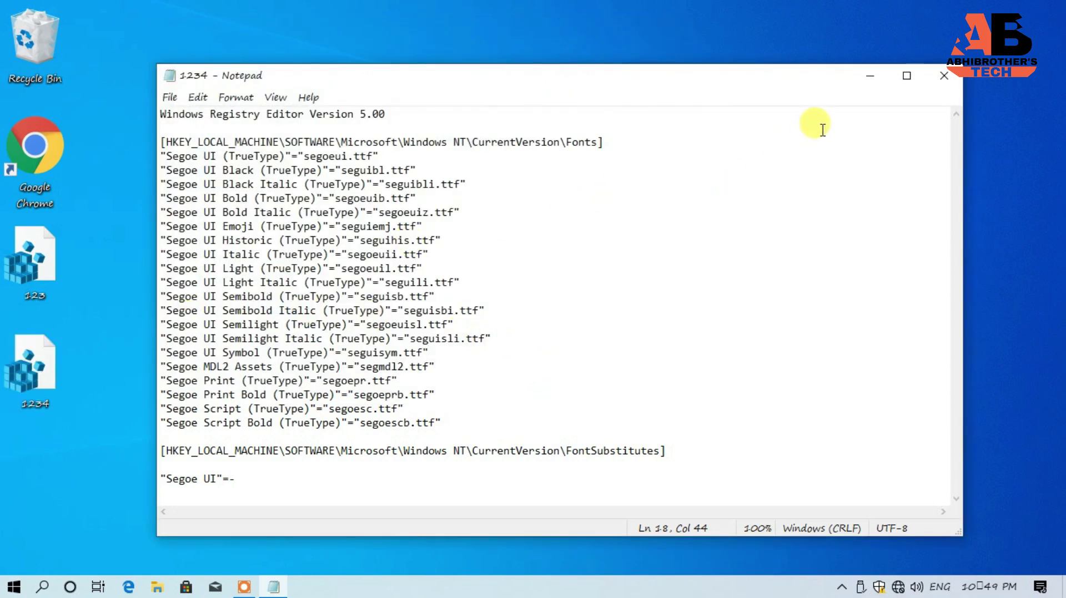
{"action": "left_click", "coordinate": [934, 87]}
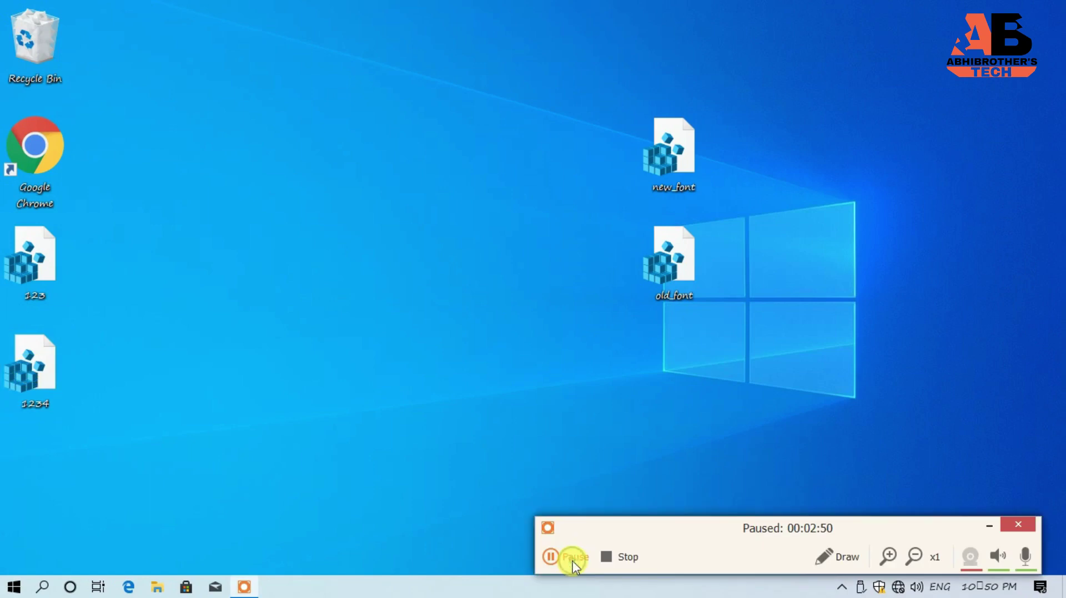
{"action": "left_click", "coordinate": [572, 561]}
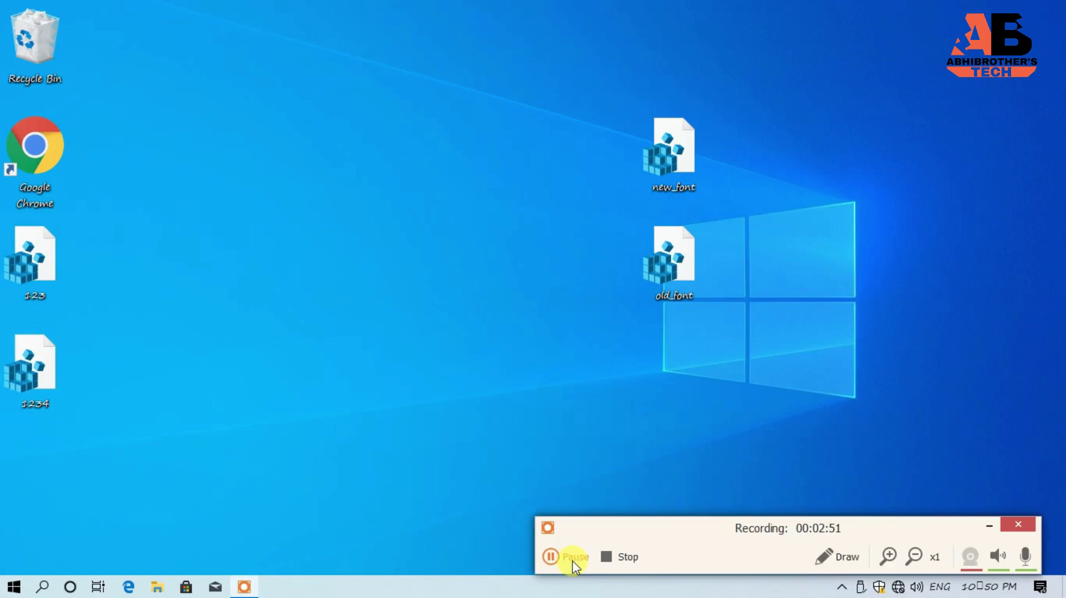
{"action": "left_click", "coordinate": [989, 526]}
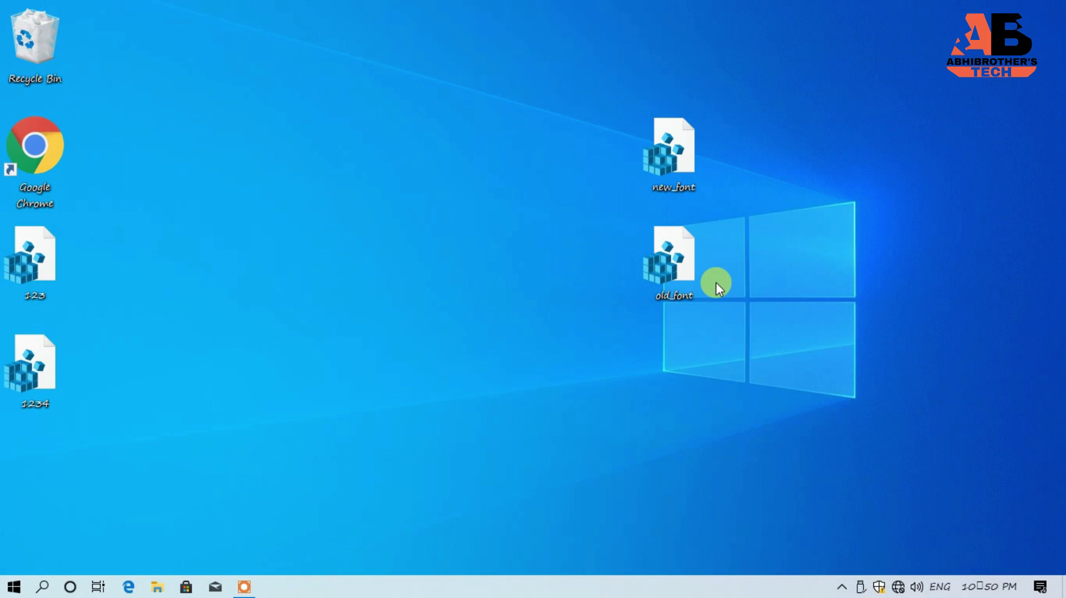
- Examine the font used in the Start menu's app list and close the menu
{"action": "left_click", "coordinate": [14, 587]}
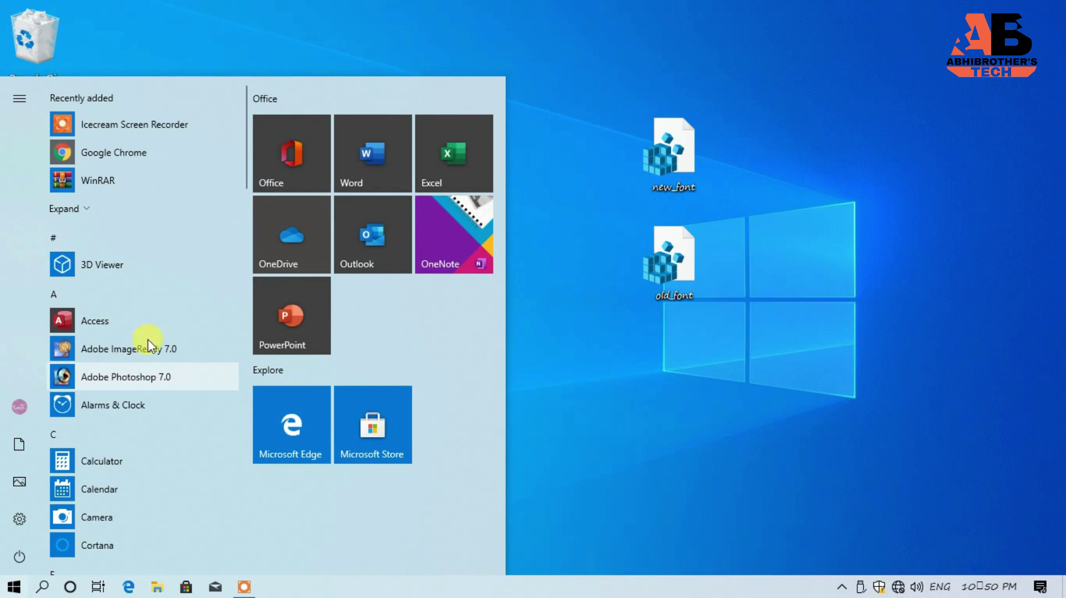
{"action": "scroll", "coordinate": [144, 361], "scroll_direction": "down", "scroll_amount": 3}
{"action": "scroll", "coordinate": [143, 389], "scroll_direction": "down", "scroll_amount": 6}
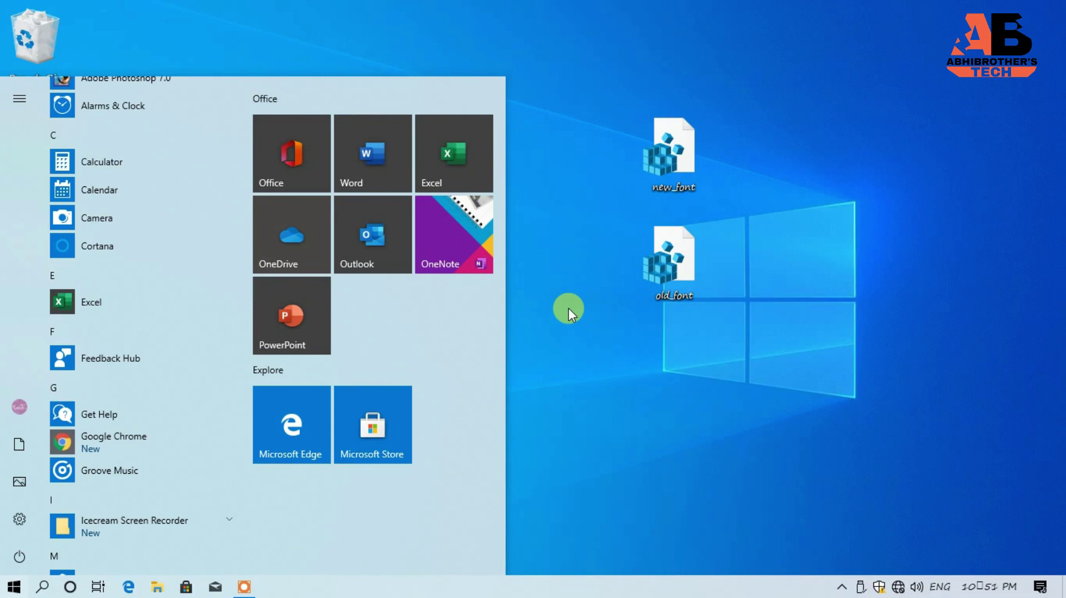
{"action": "left_click", "coordinate": [568, 308]}
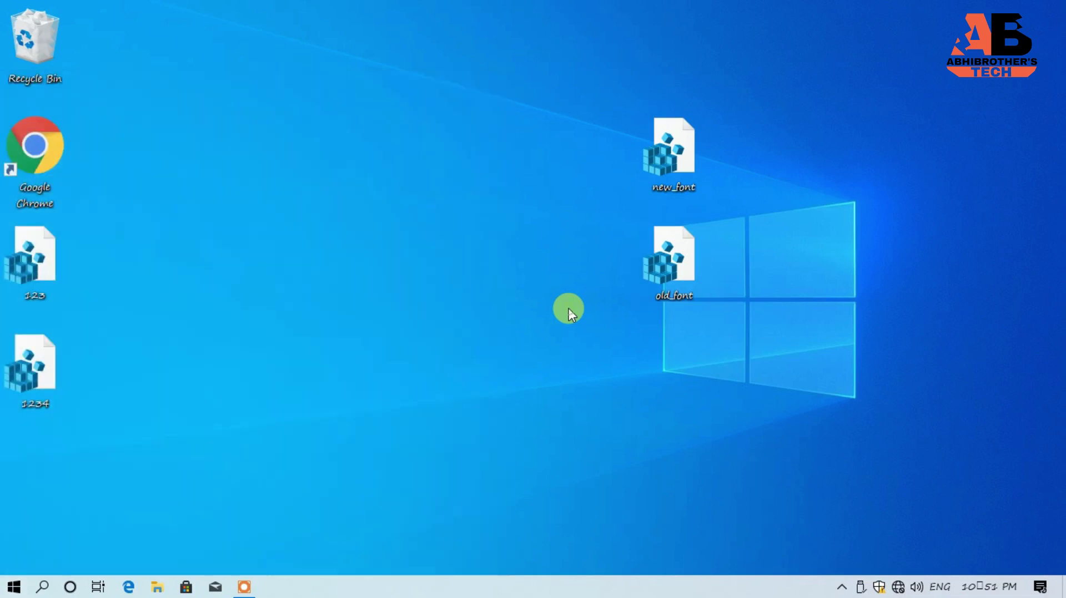
- Show This PC in a new File Explorer window and open the Start menu to compare their fonts
{"action": "key", "text": "super+e"}
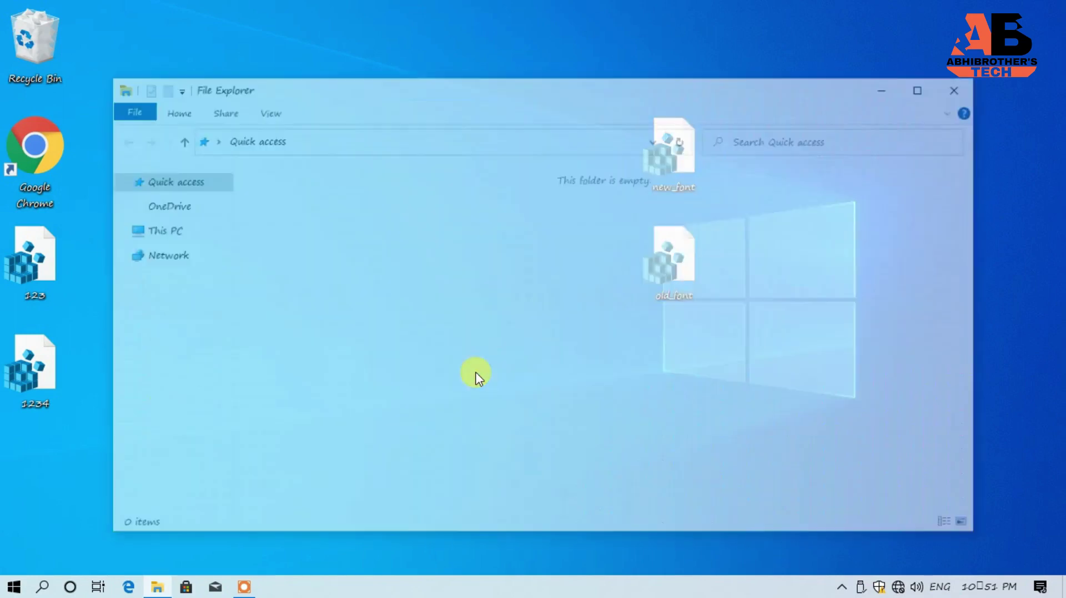
{"action": "left_click", "coordinate": [198, 231]}
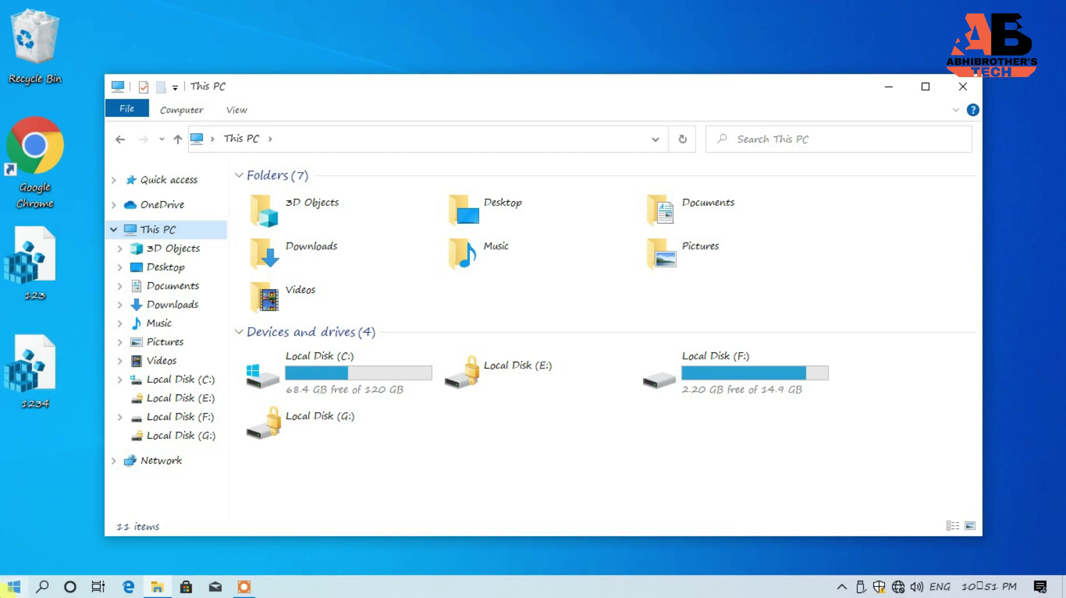
{"action": "left_click", "coordinate": [10, 588]}
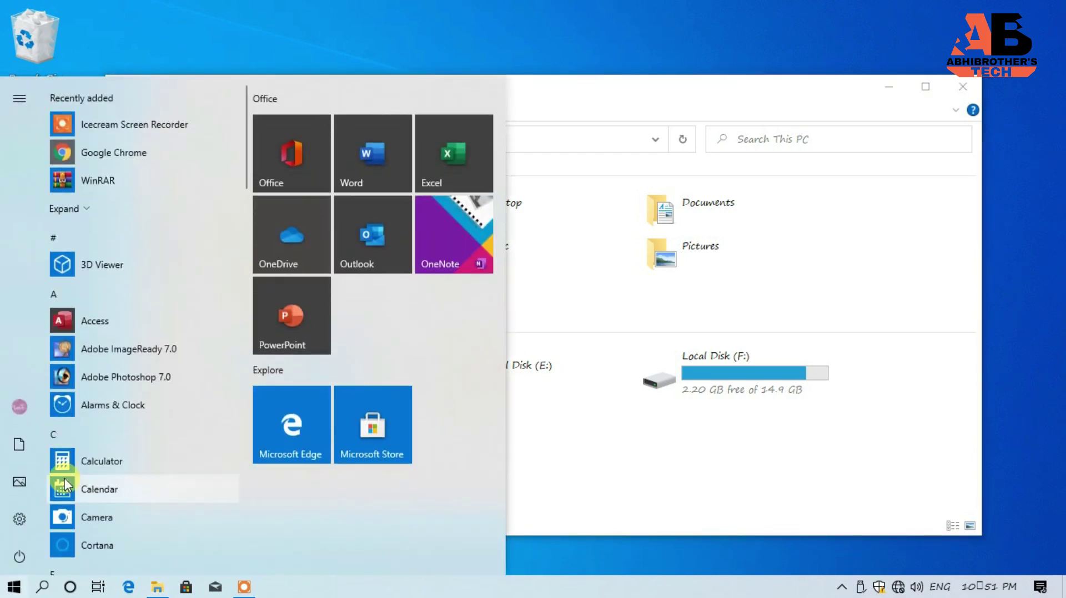